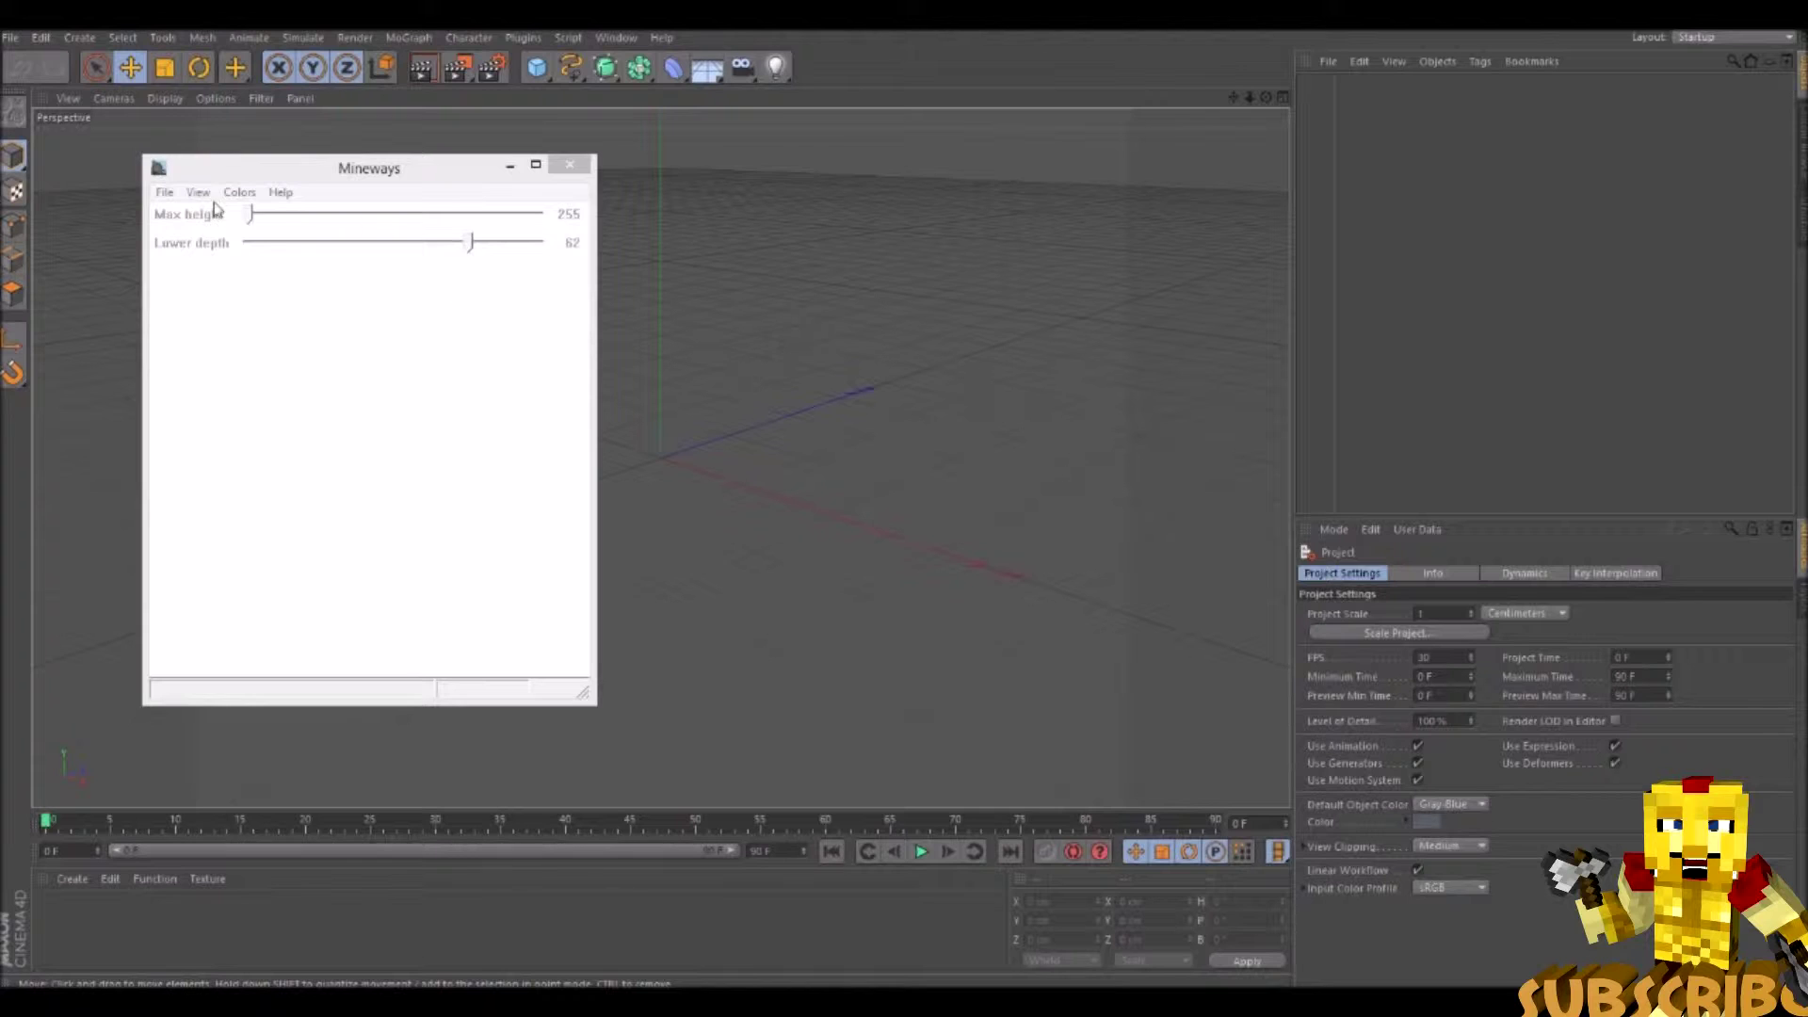
Open the Grand Royal world in Mineways
left_click(165, 193)
mouse_move(218, 215)
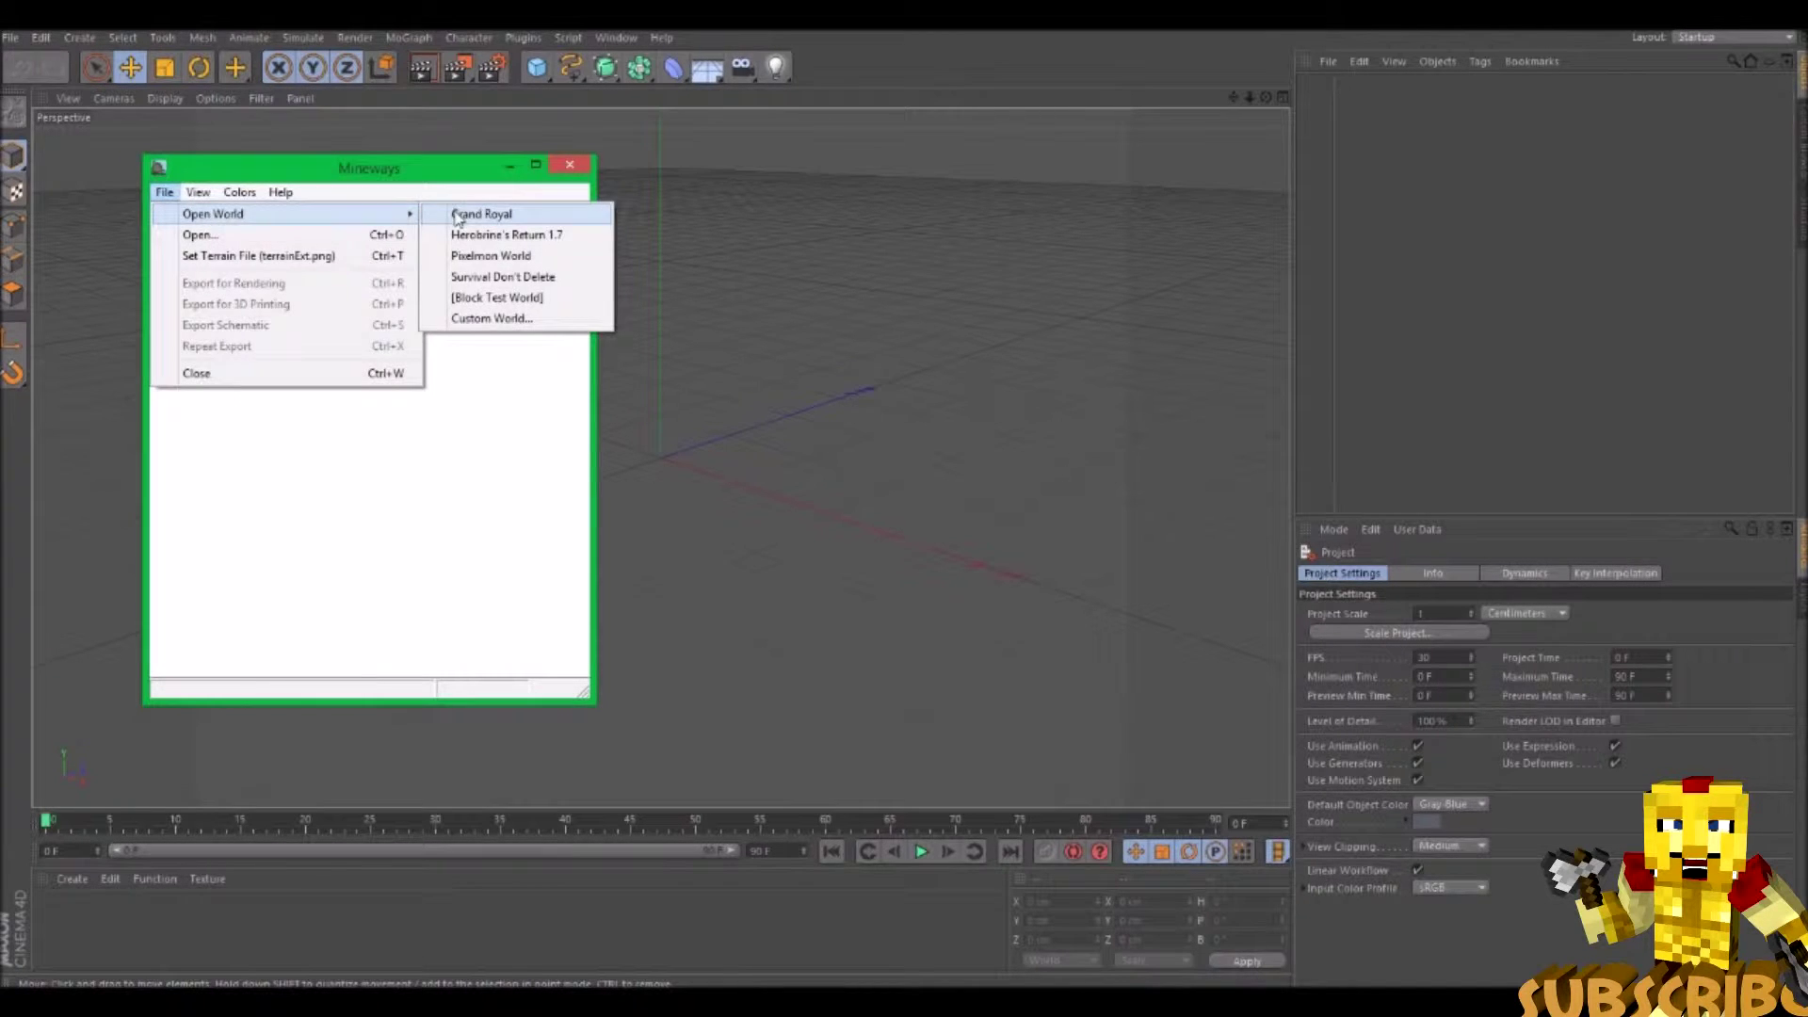
left_click(475, 215)
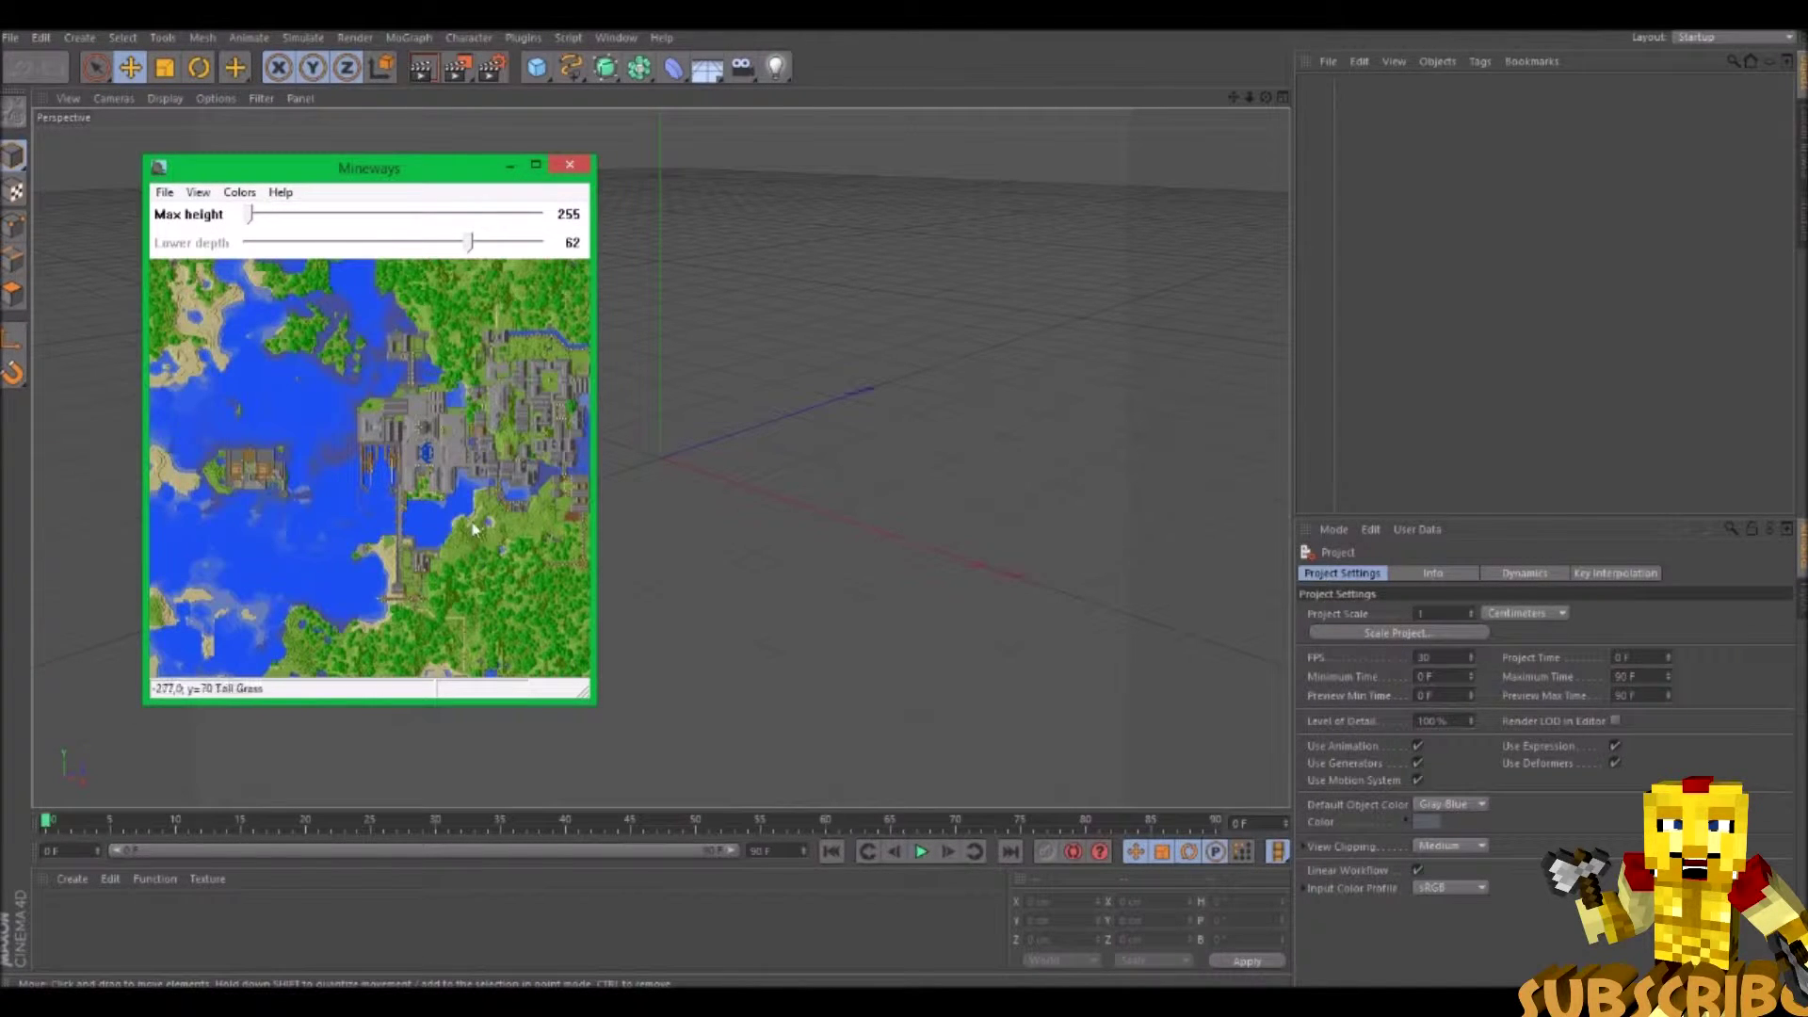
Select a roughly square area over the northwestern part of the grey city on the map and set the lower depth to 63
left_click_drag(443, 490, 500, 642)
left_click_drag(273, 405, 541, 268)
left_click_drag(469, 607, 324, 280)
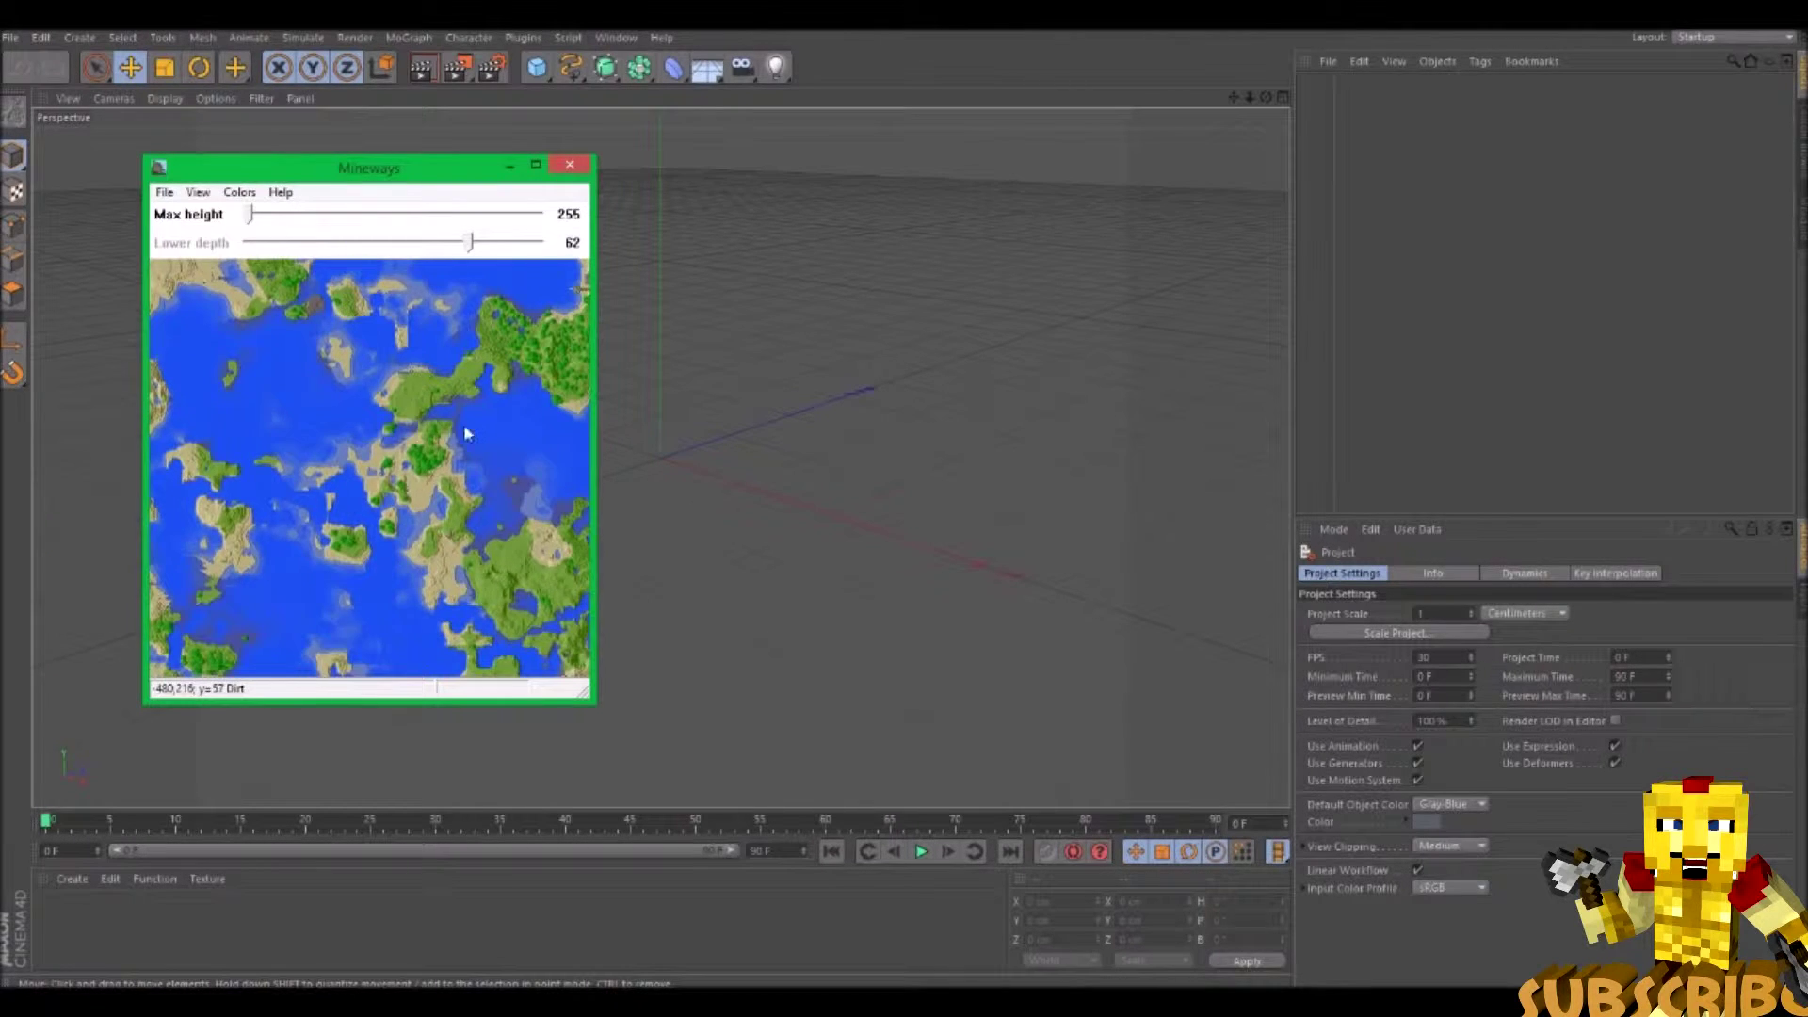
left_click_drag(469, 433, 172, 530)
left_click_drag(421, 435, 395, 675)
left_click_drag(319, 476, 381, 506)
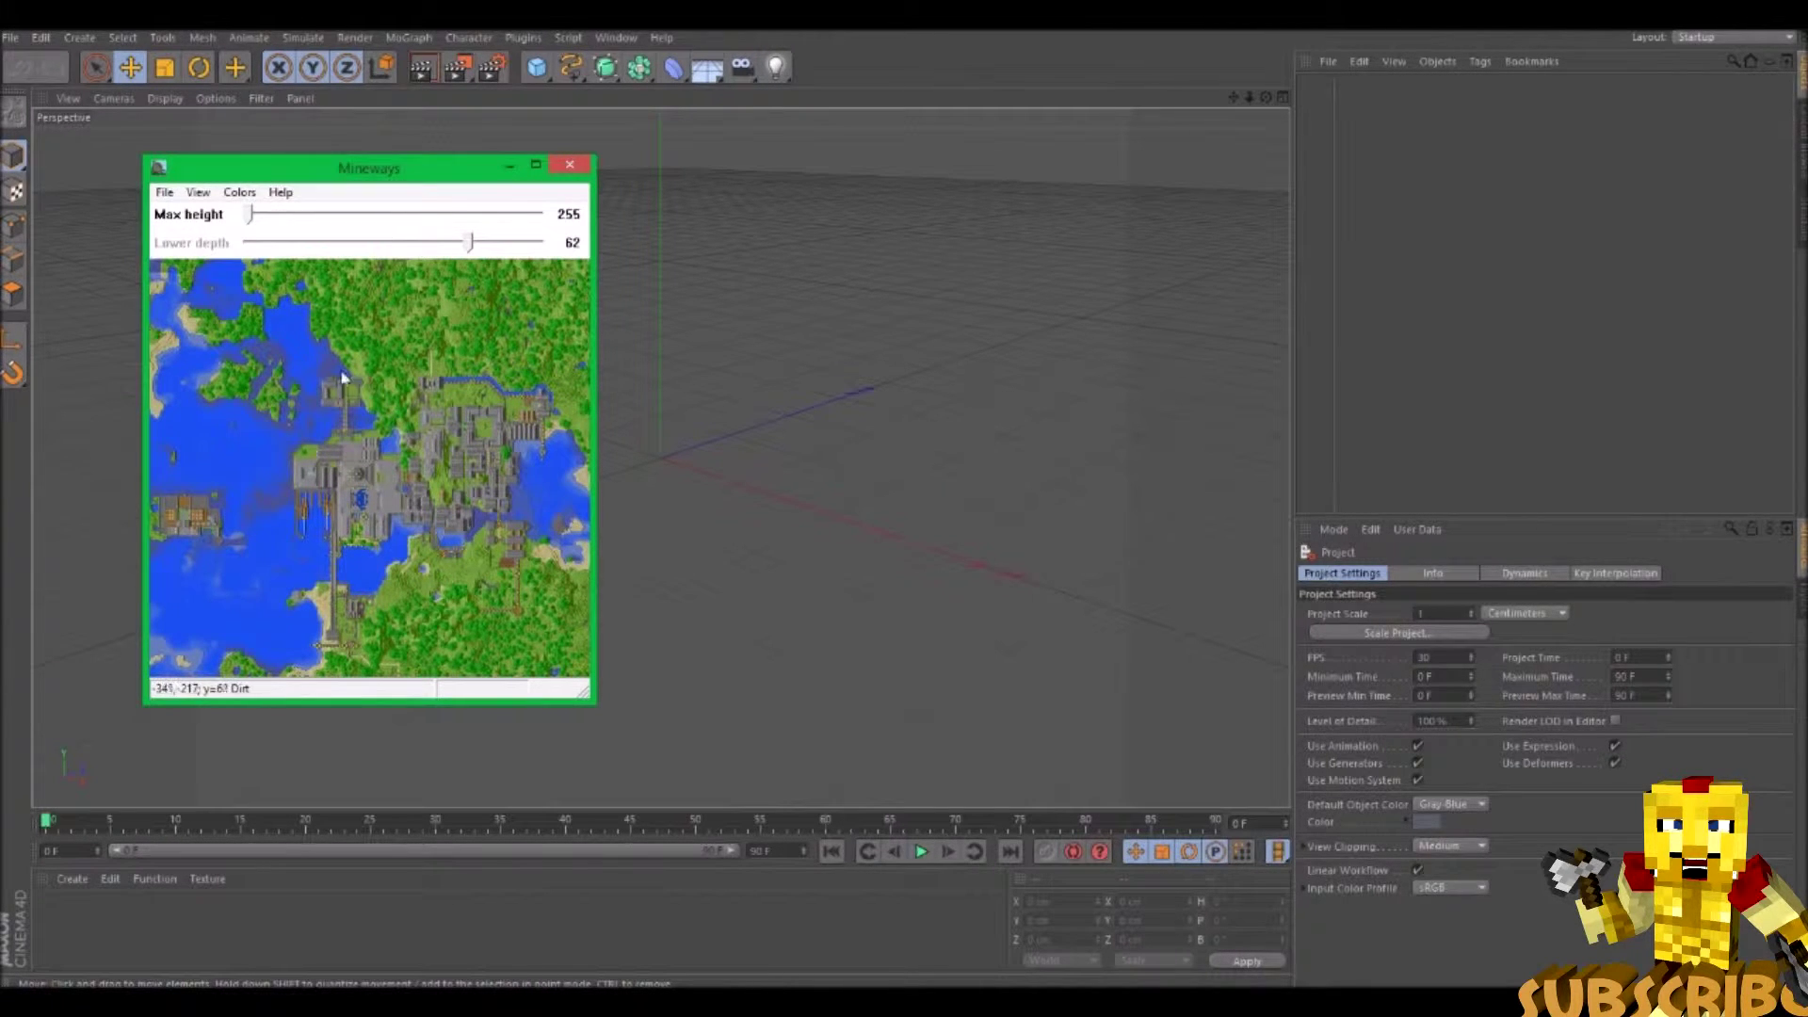
right_click_drag(294, 379, 415, 508)
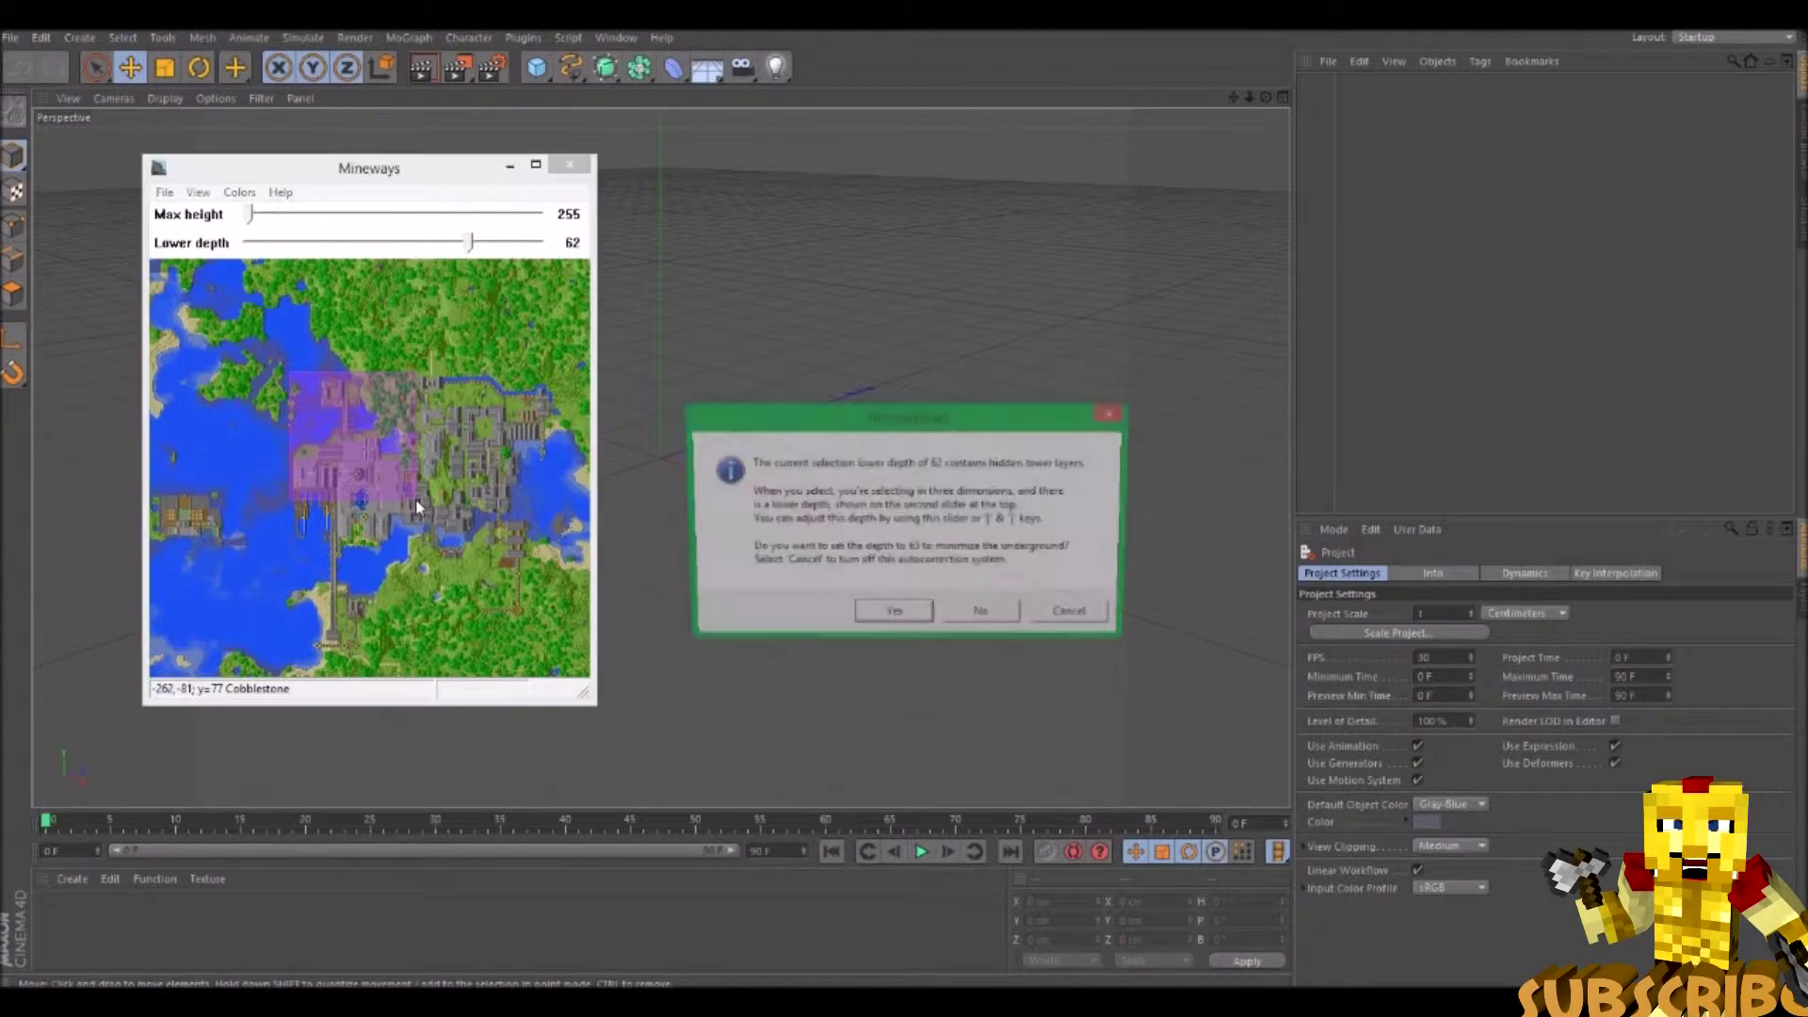
left_click(894, 618)
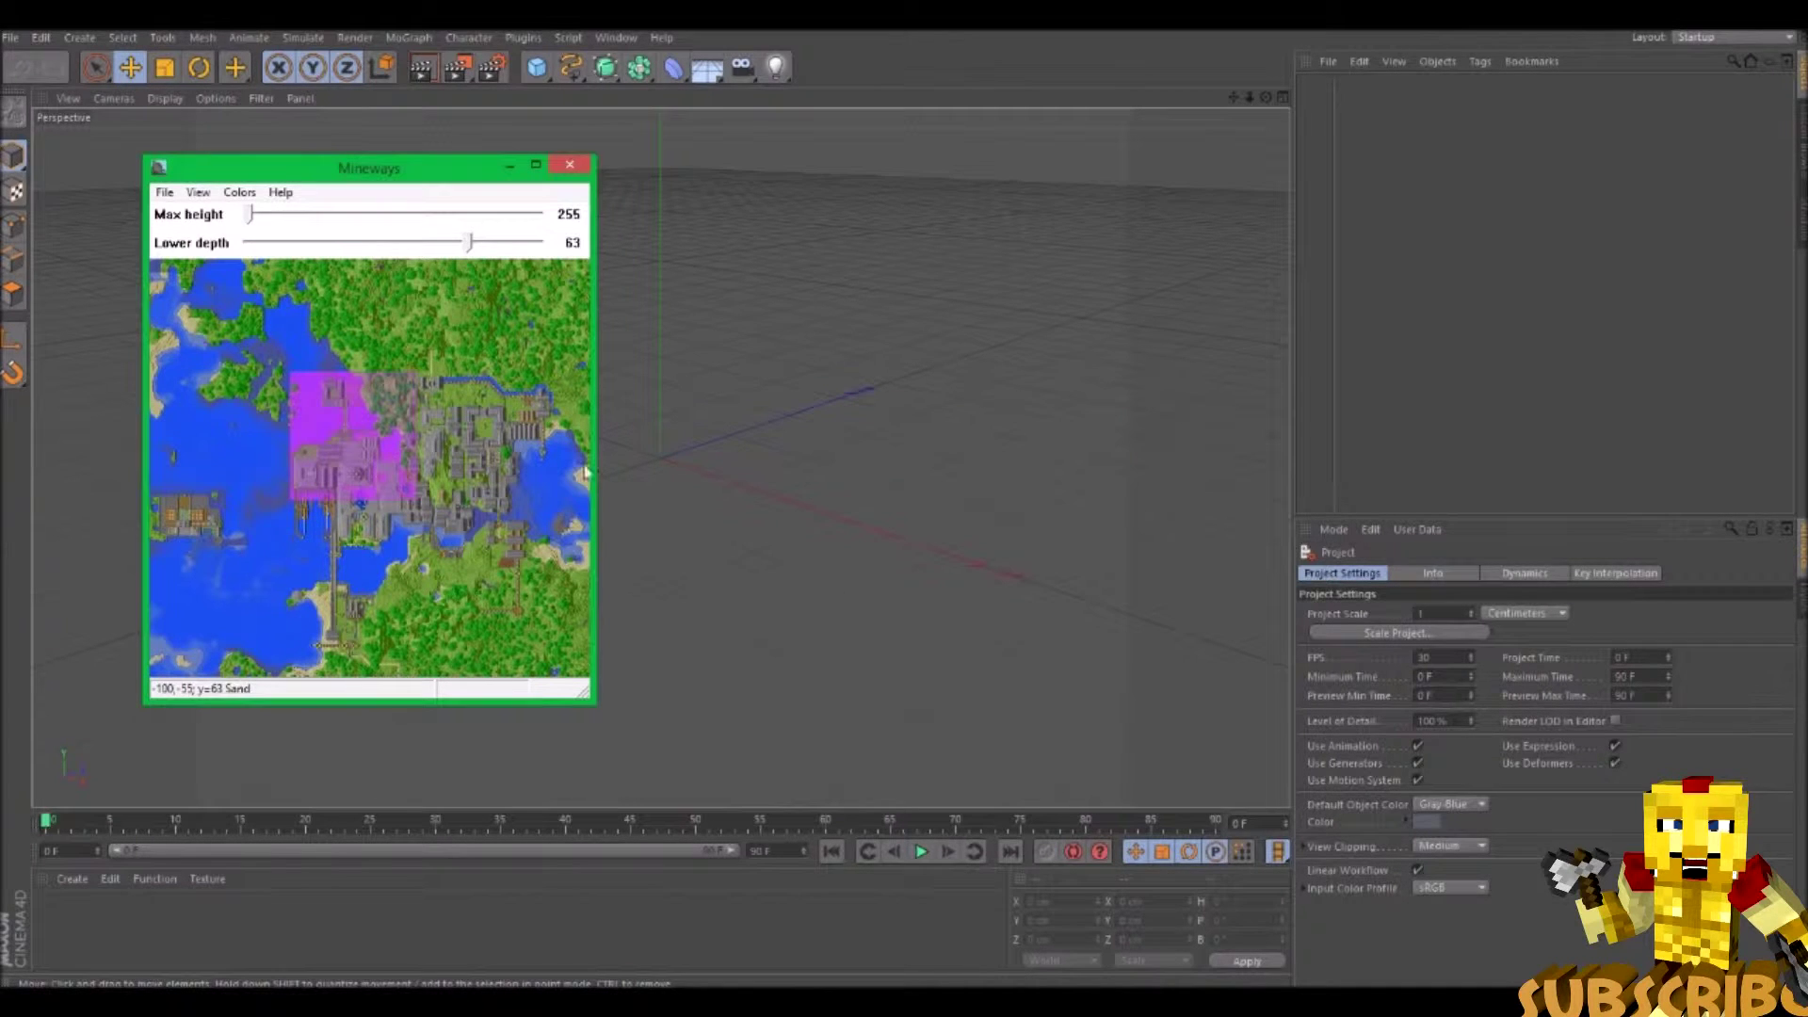
Set terrainBase from the Mineways folder as the terrain file
left_click(164, 193)
left_click(217, 254)
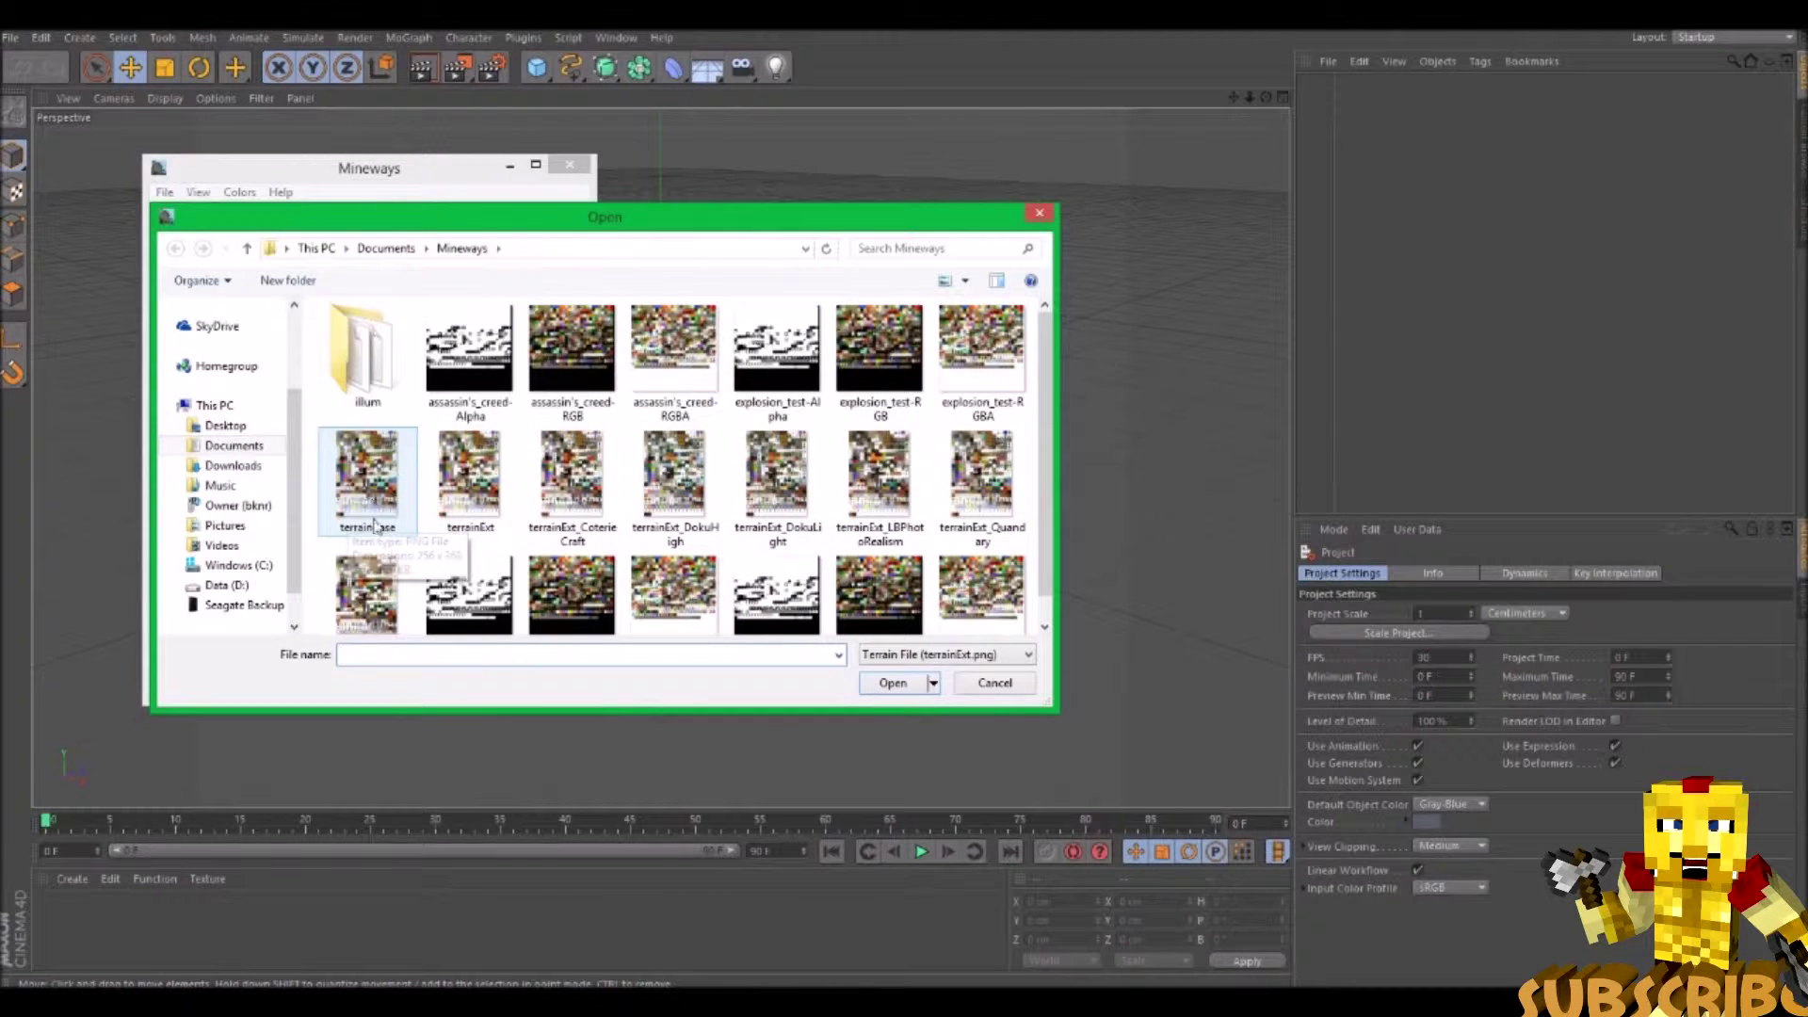
double_click(369, 490)
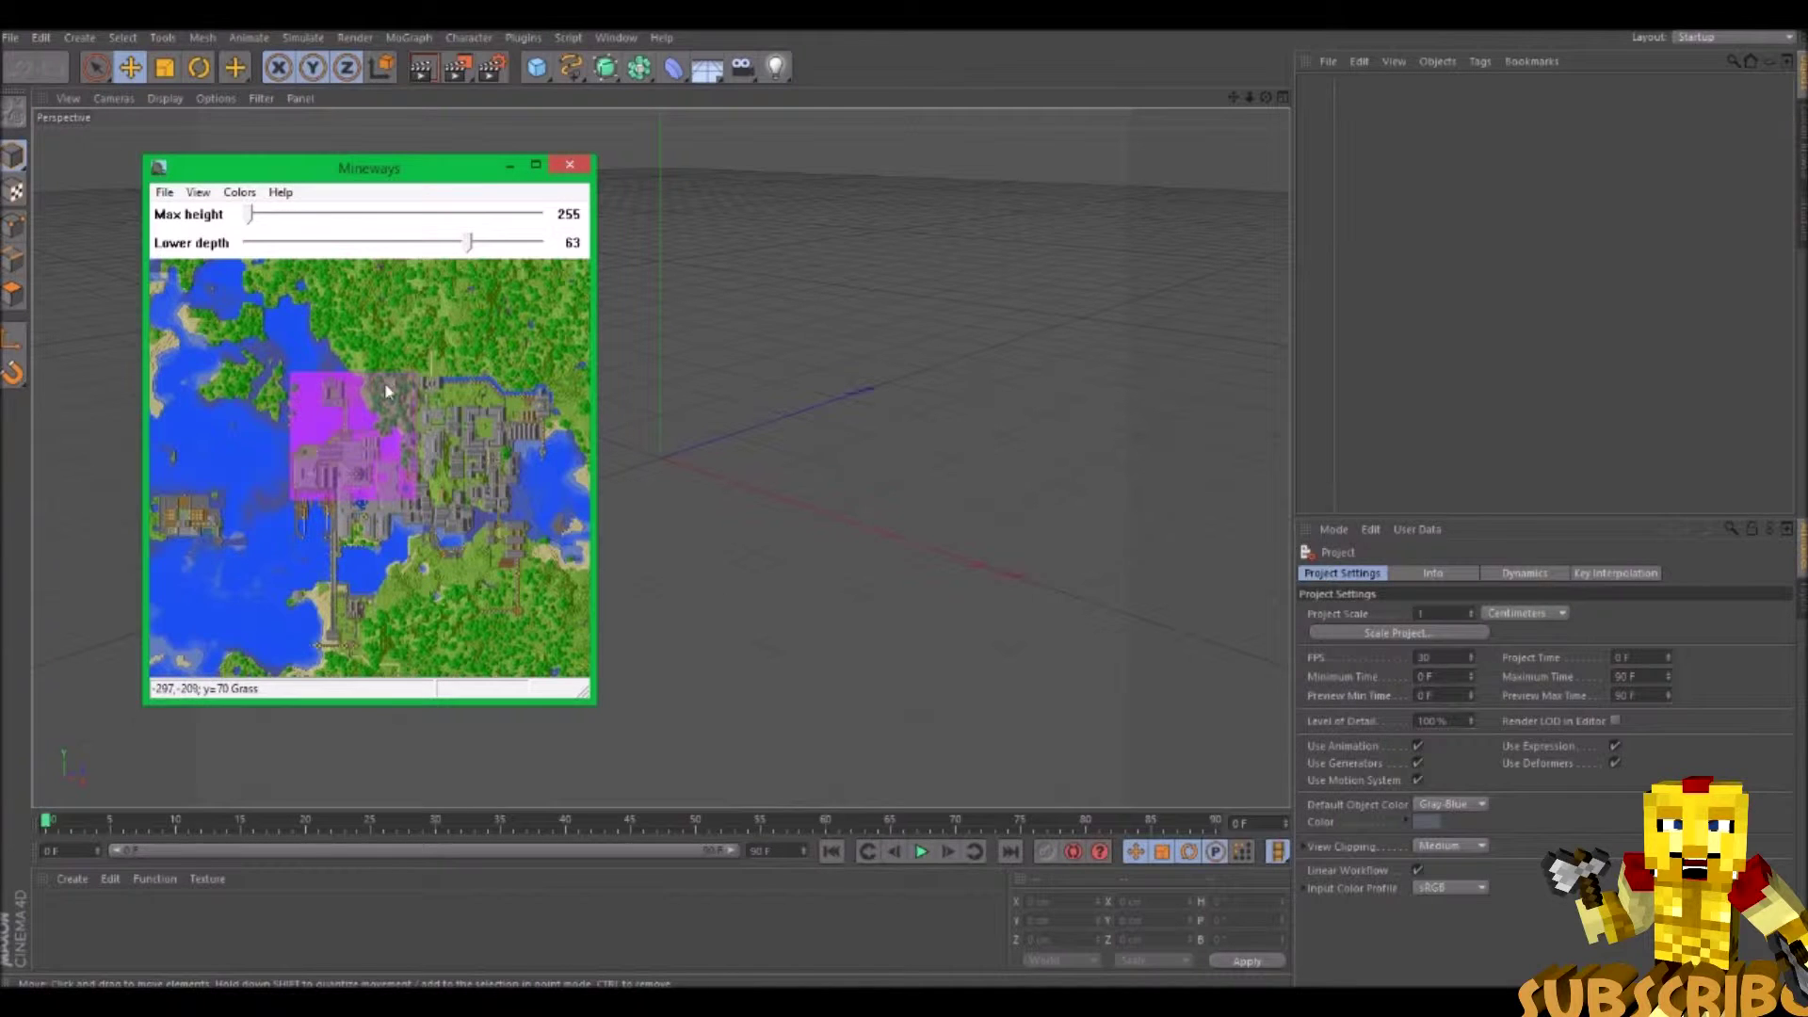
Export the selected area for rendering as an absolute Wavefront OBJ named aosidnf with the current export settings, and close Mineways
left_click(166, 194)
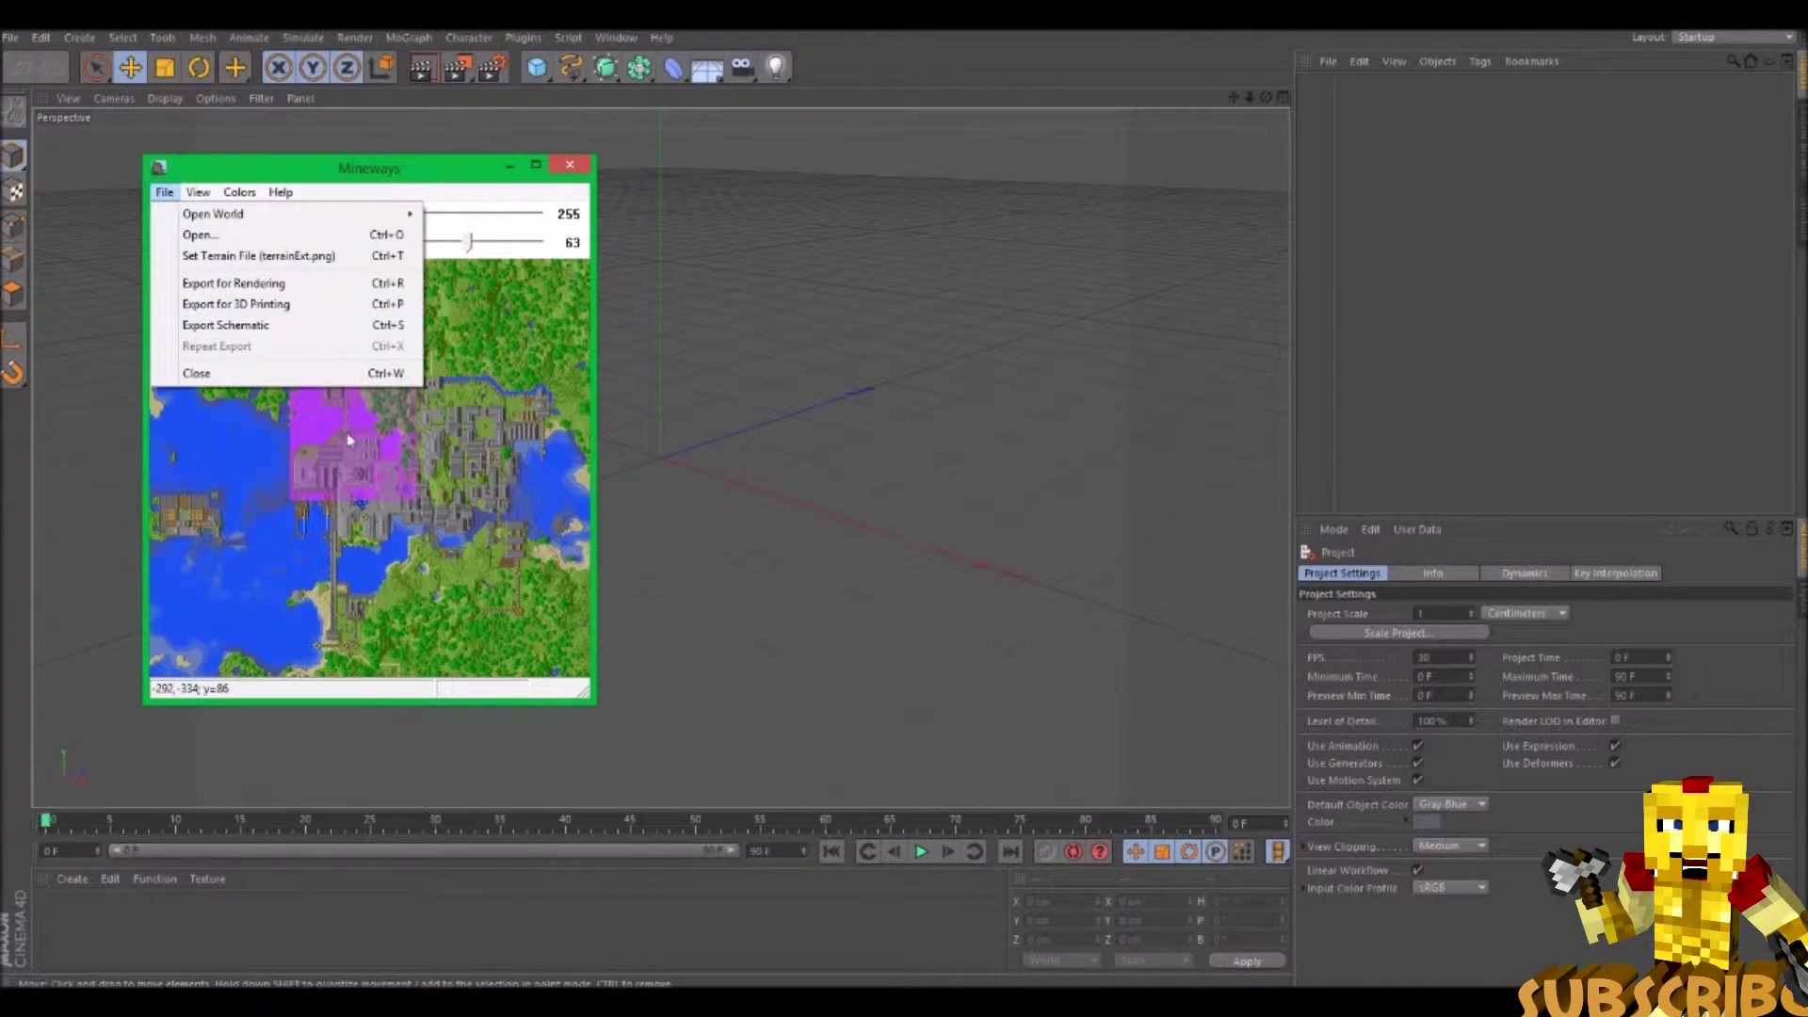
left_click(233, 284)
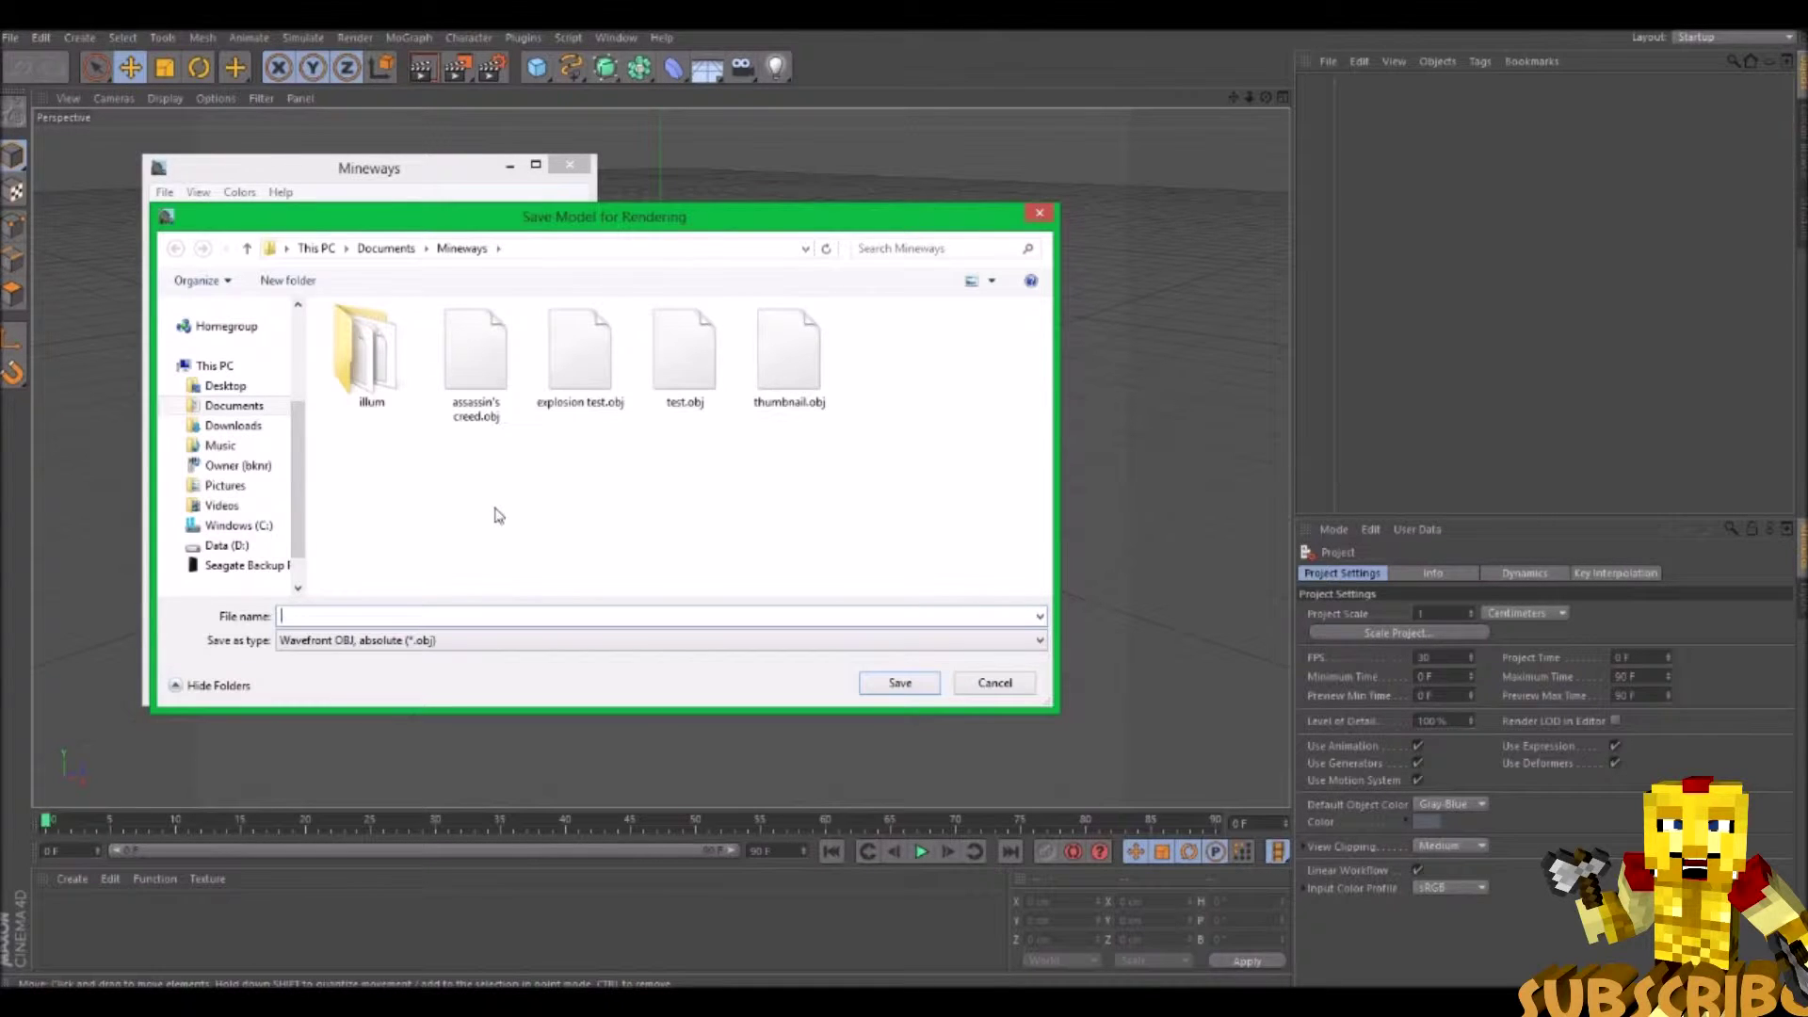
type("test")
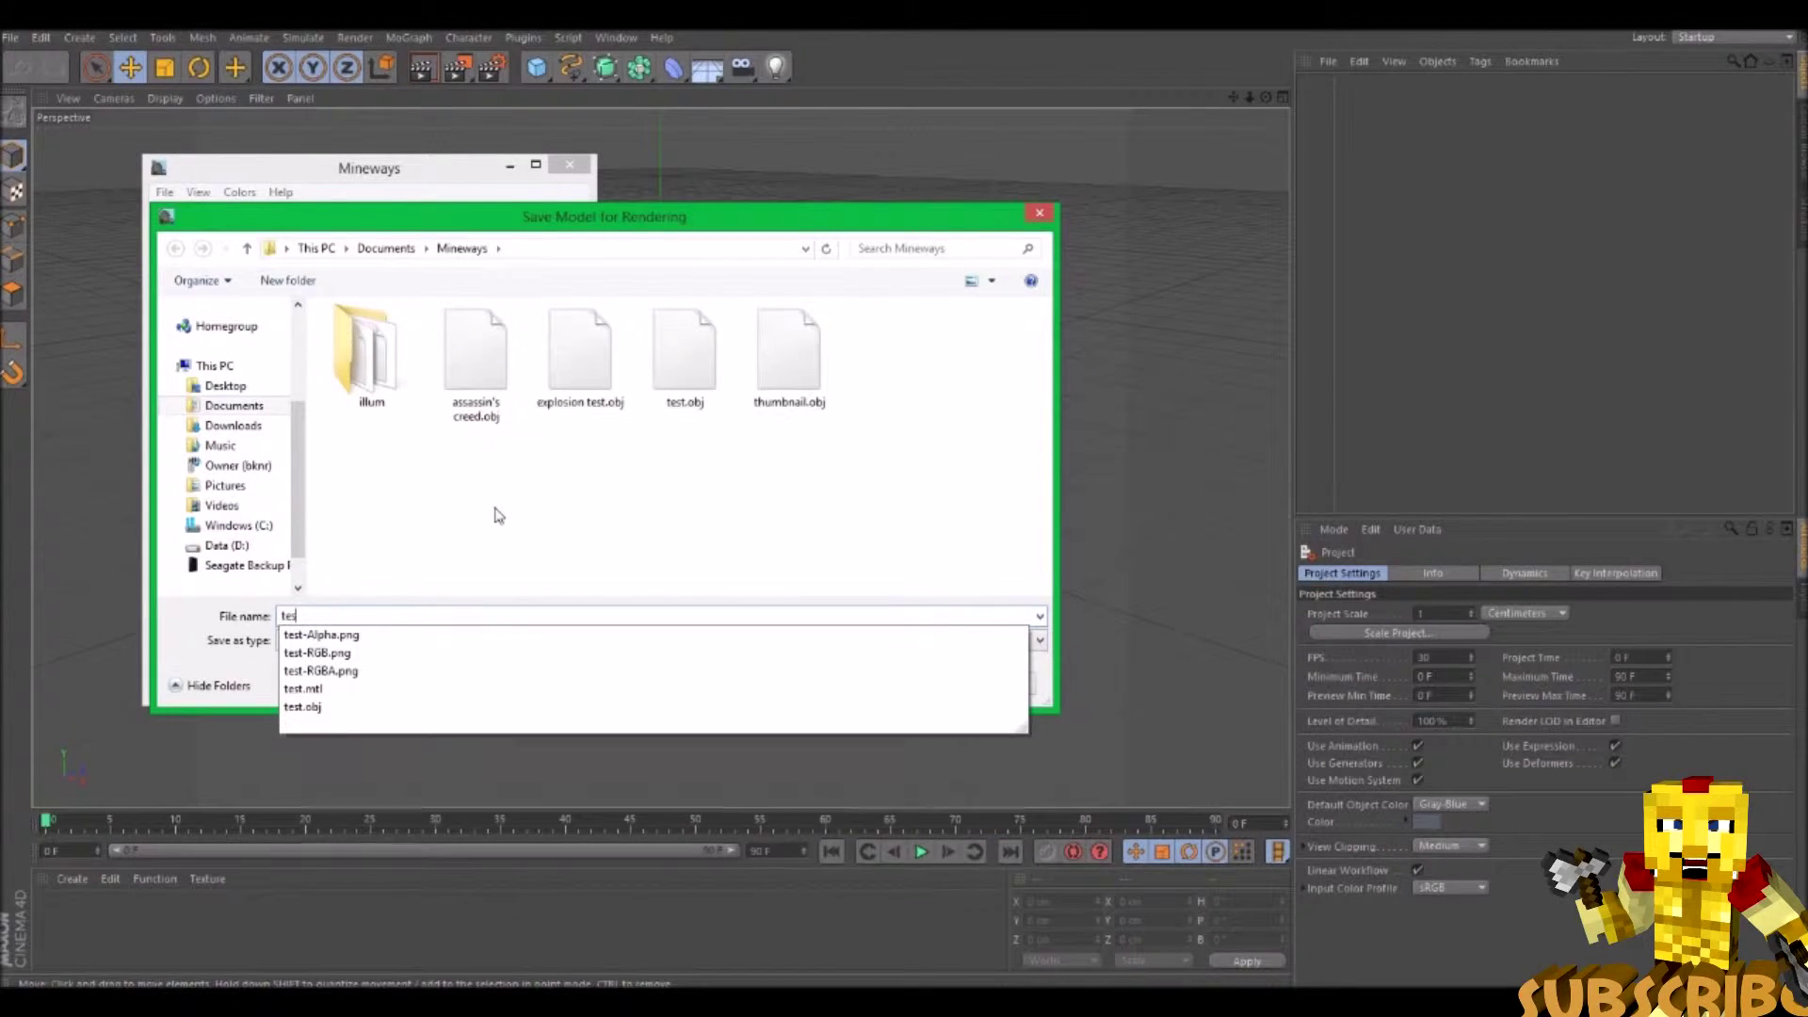
key("BackSpace")
key("BackSpace")
key("BackSpace")
key("BackSpace")
type("aosidnf")
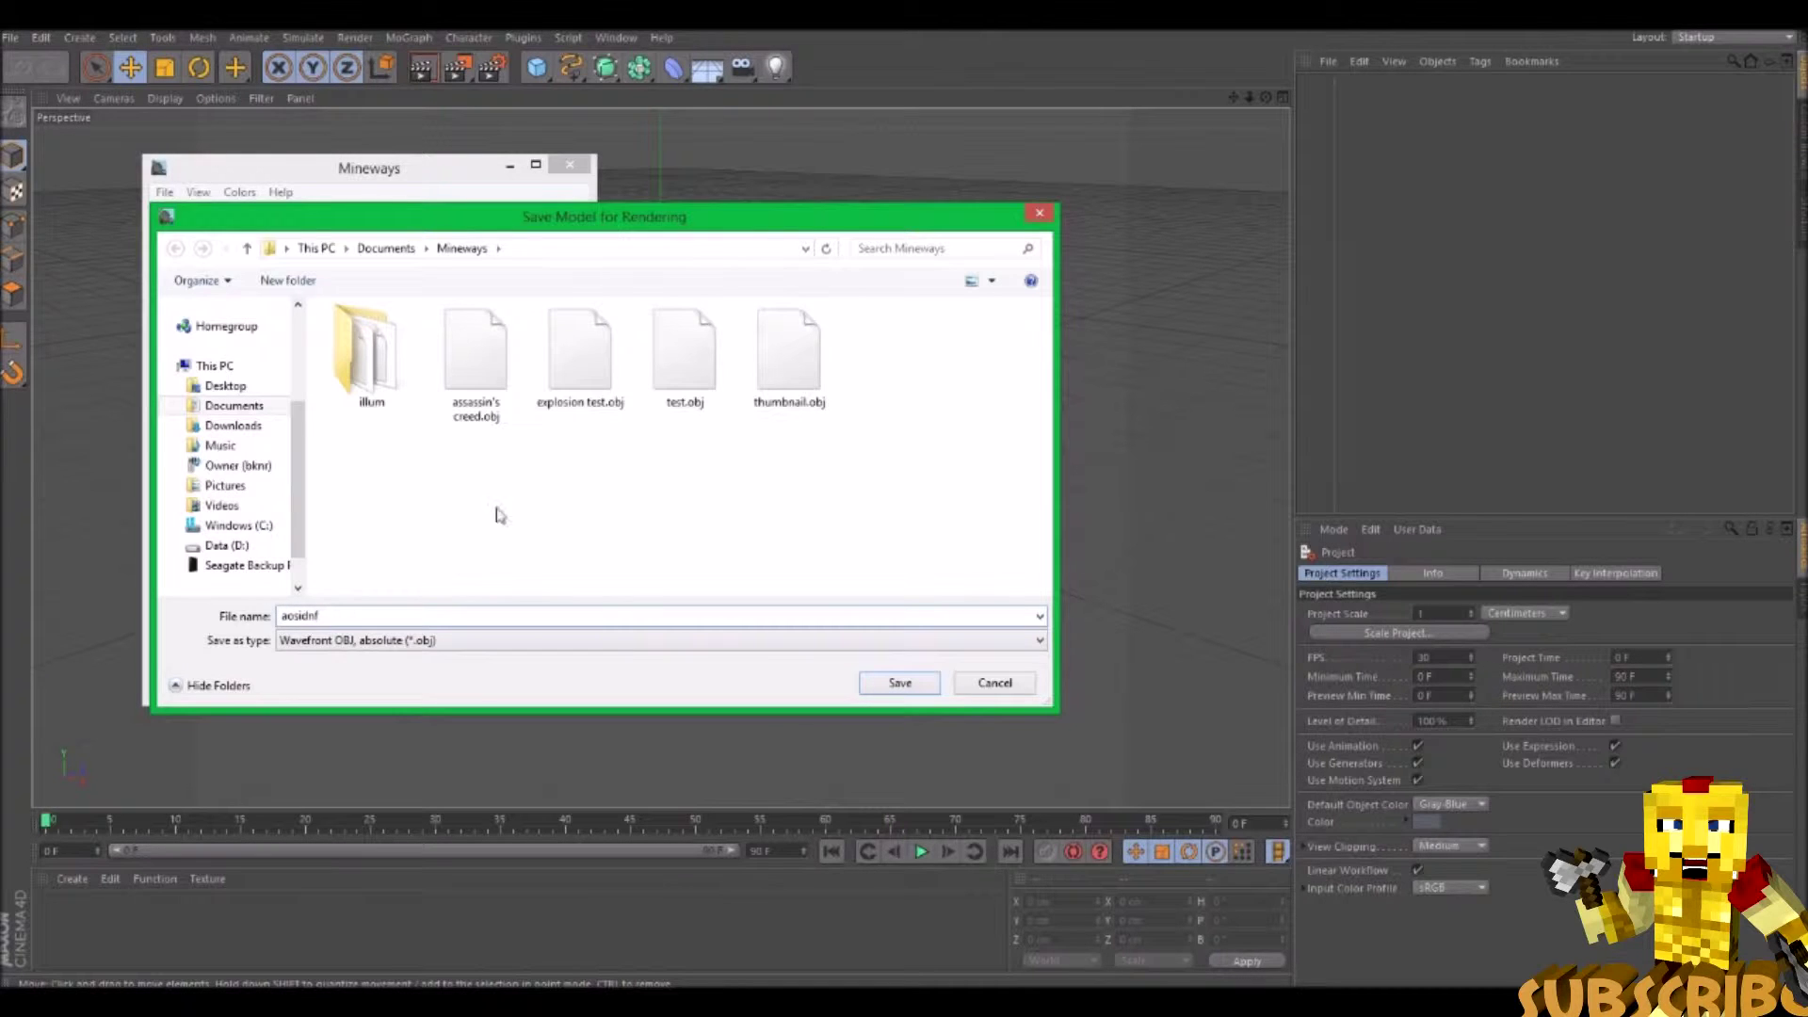
left_click(901, 684)
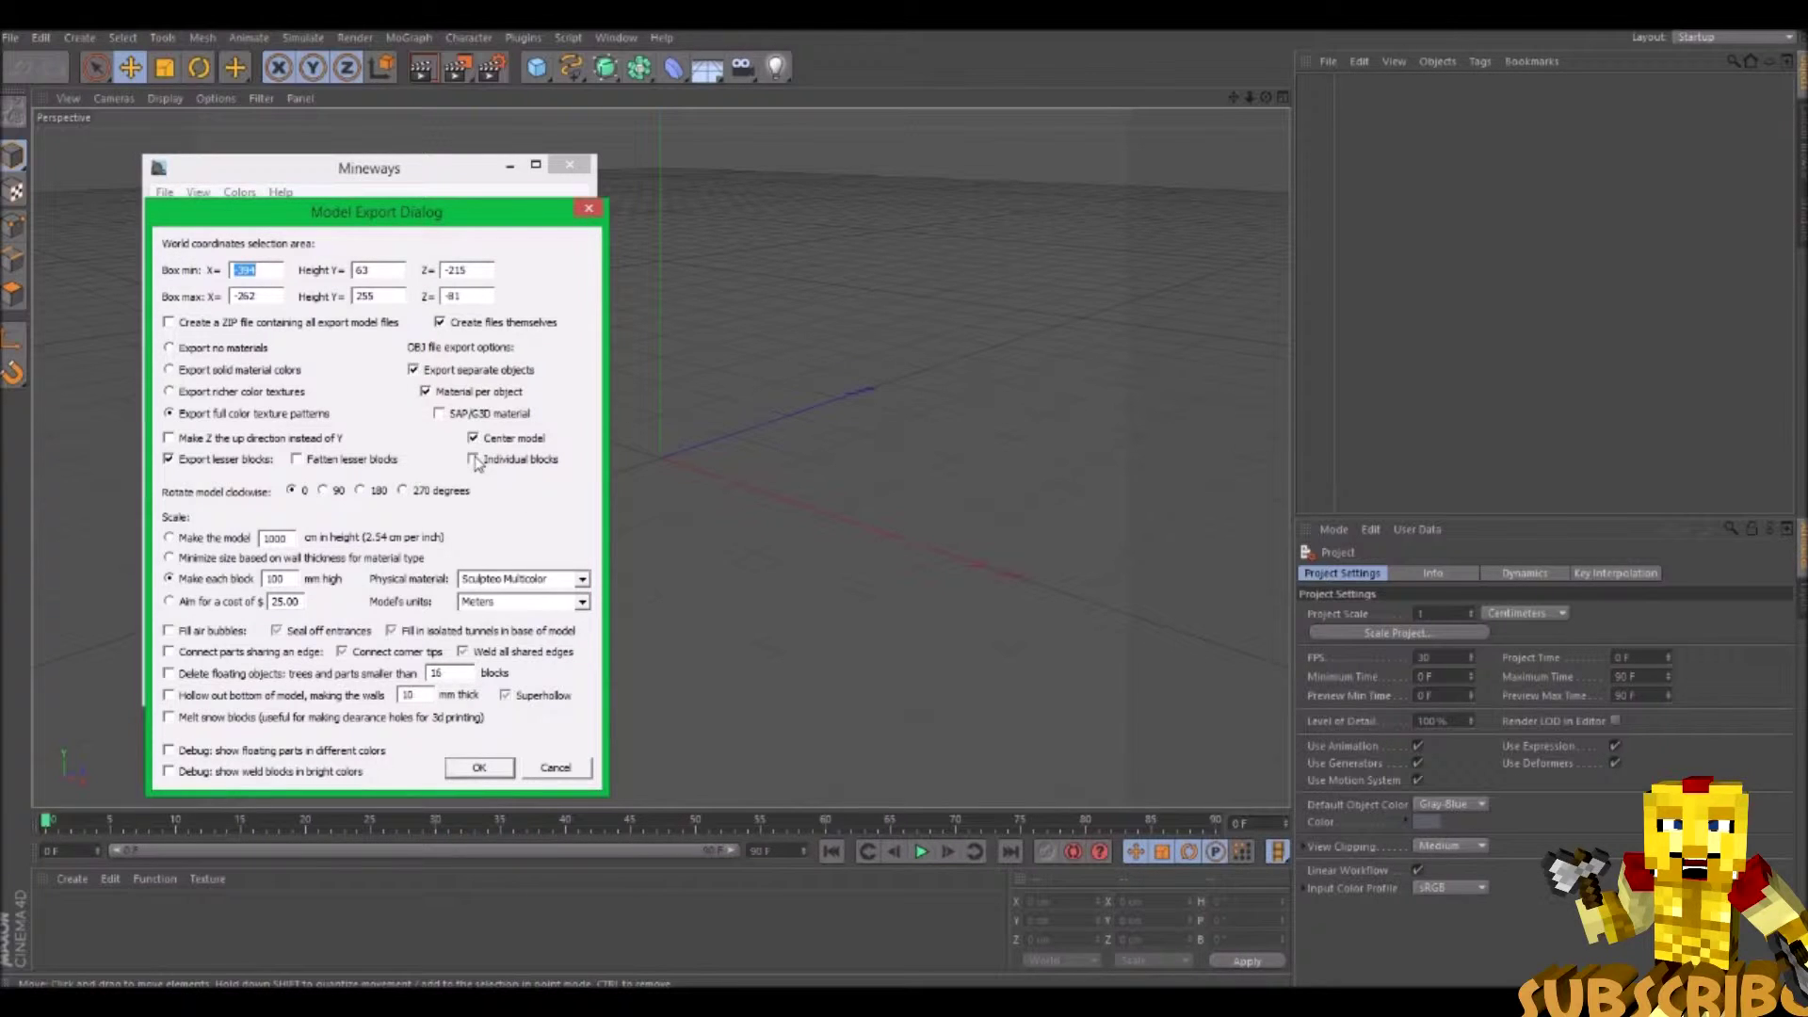
left_click(480, 767)
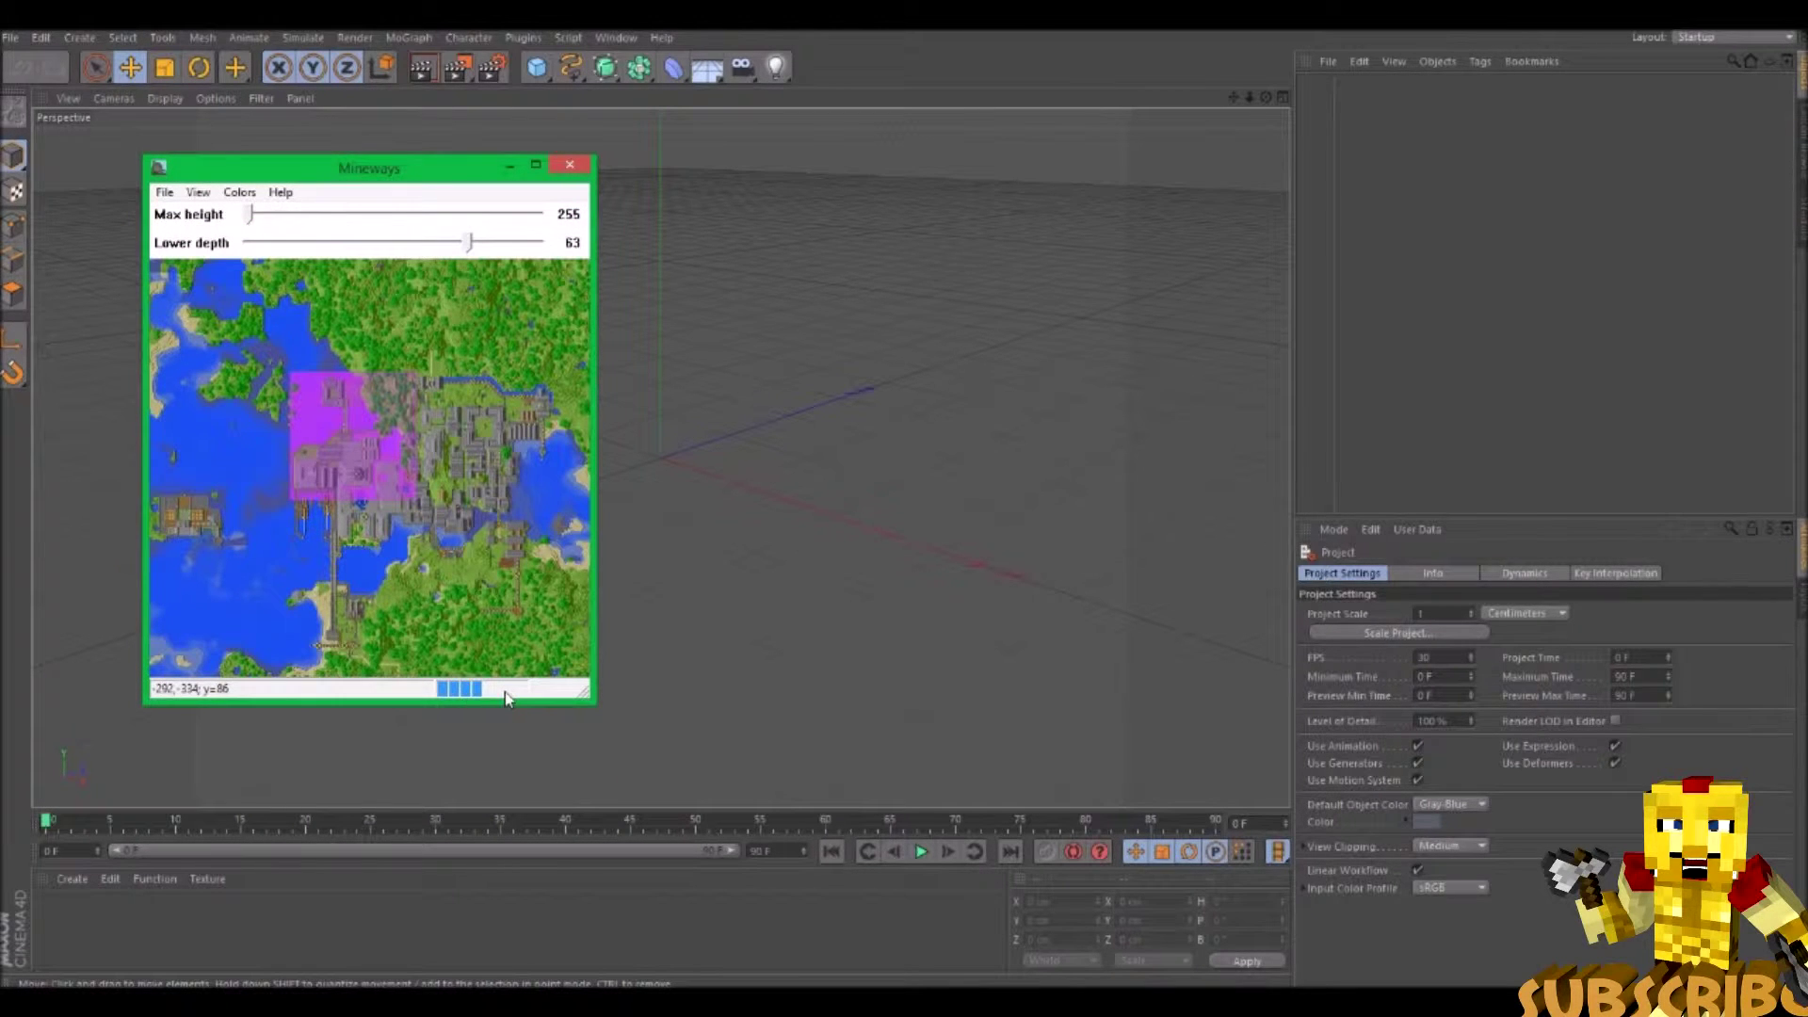
left_click(569, 165)
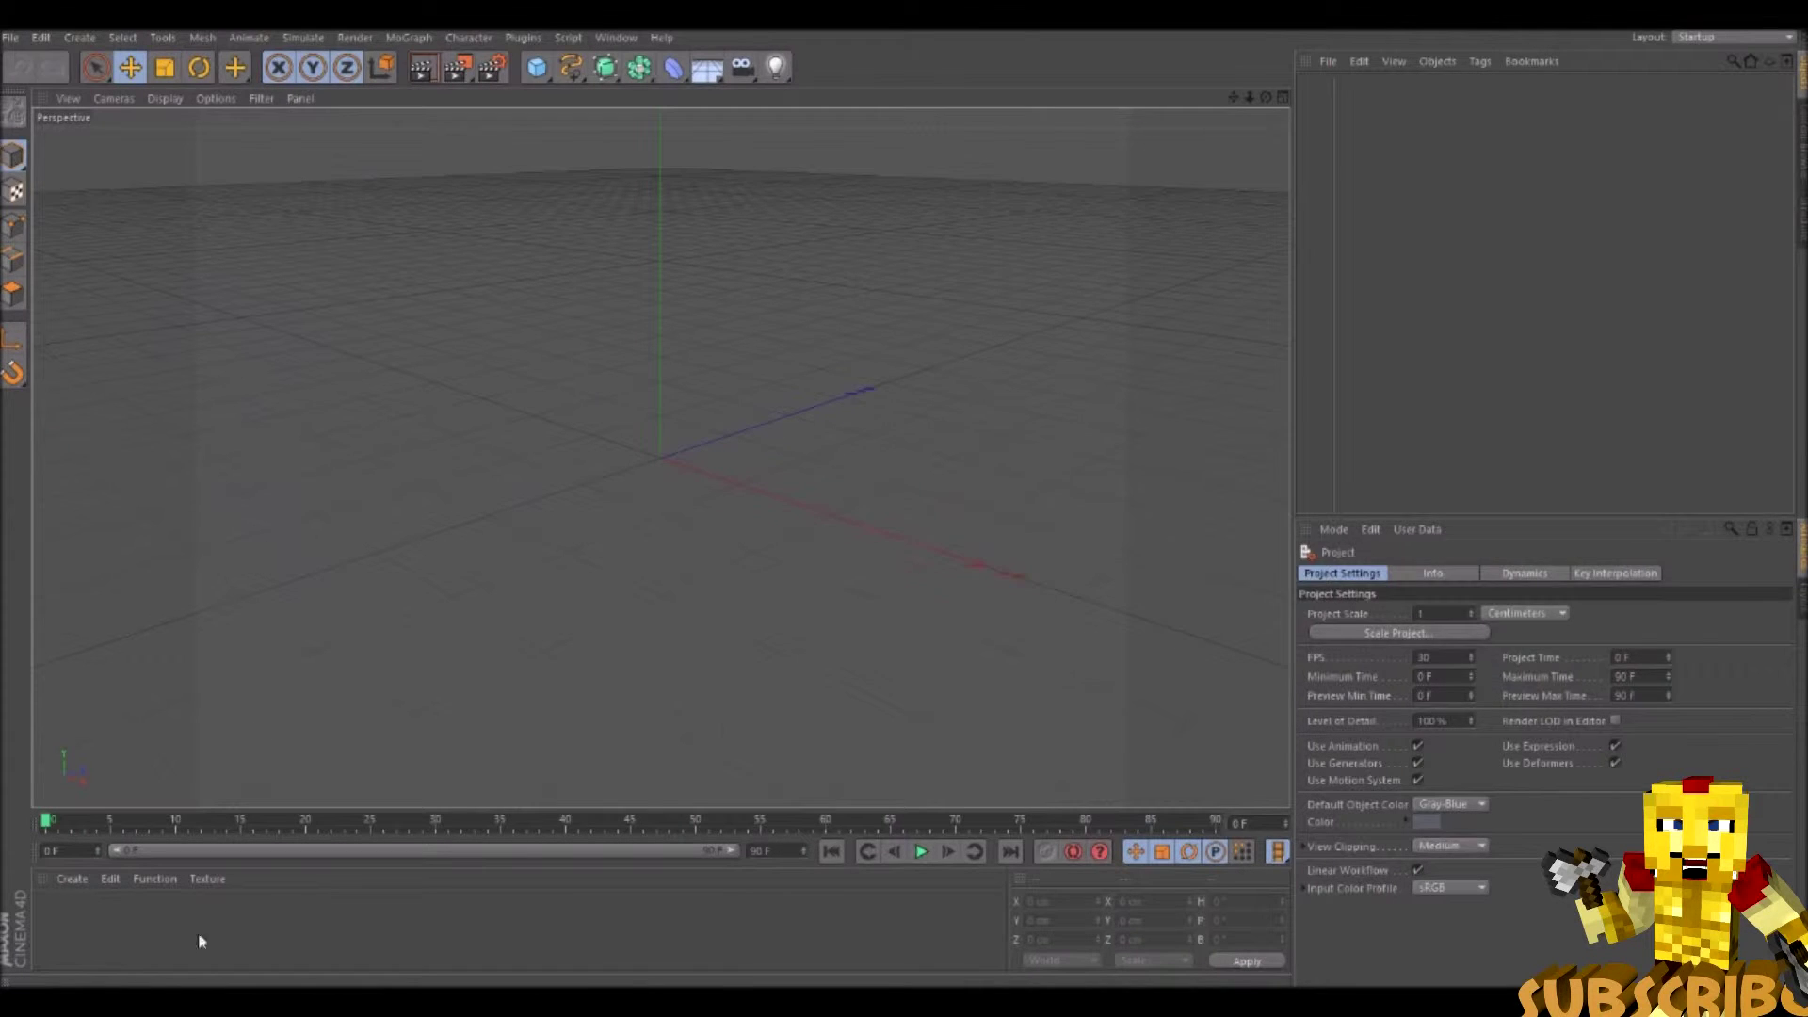
Bring the exported OBJ file from the Mineways folder in Documents into the Cinema 4D scene
left_click(196, 1000)
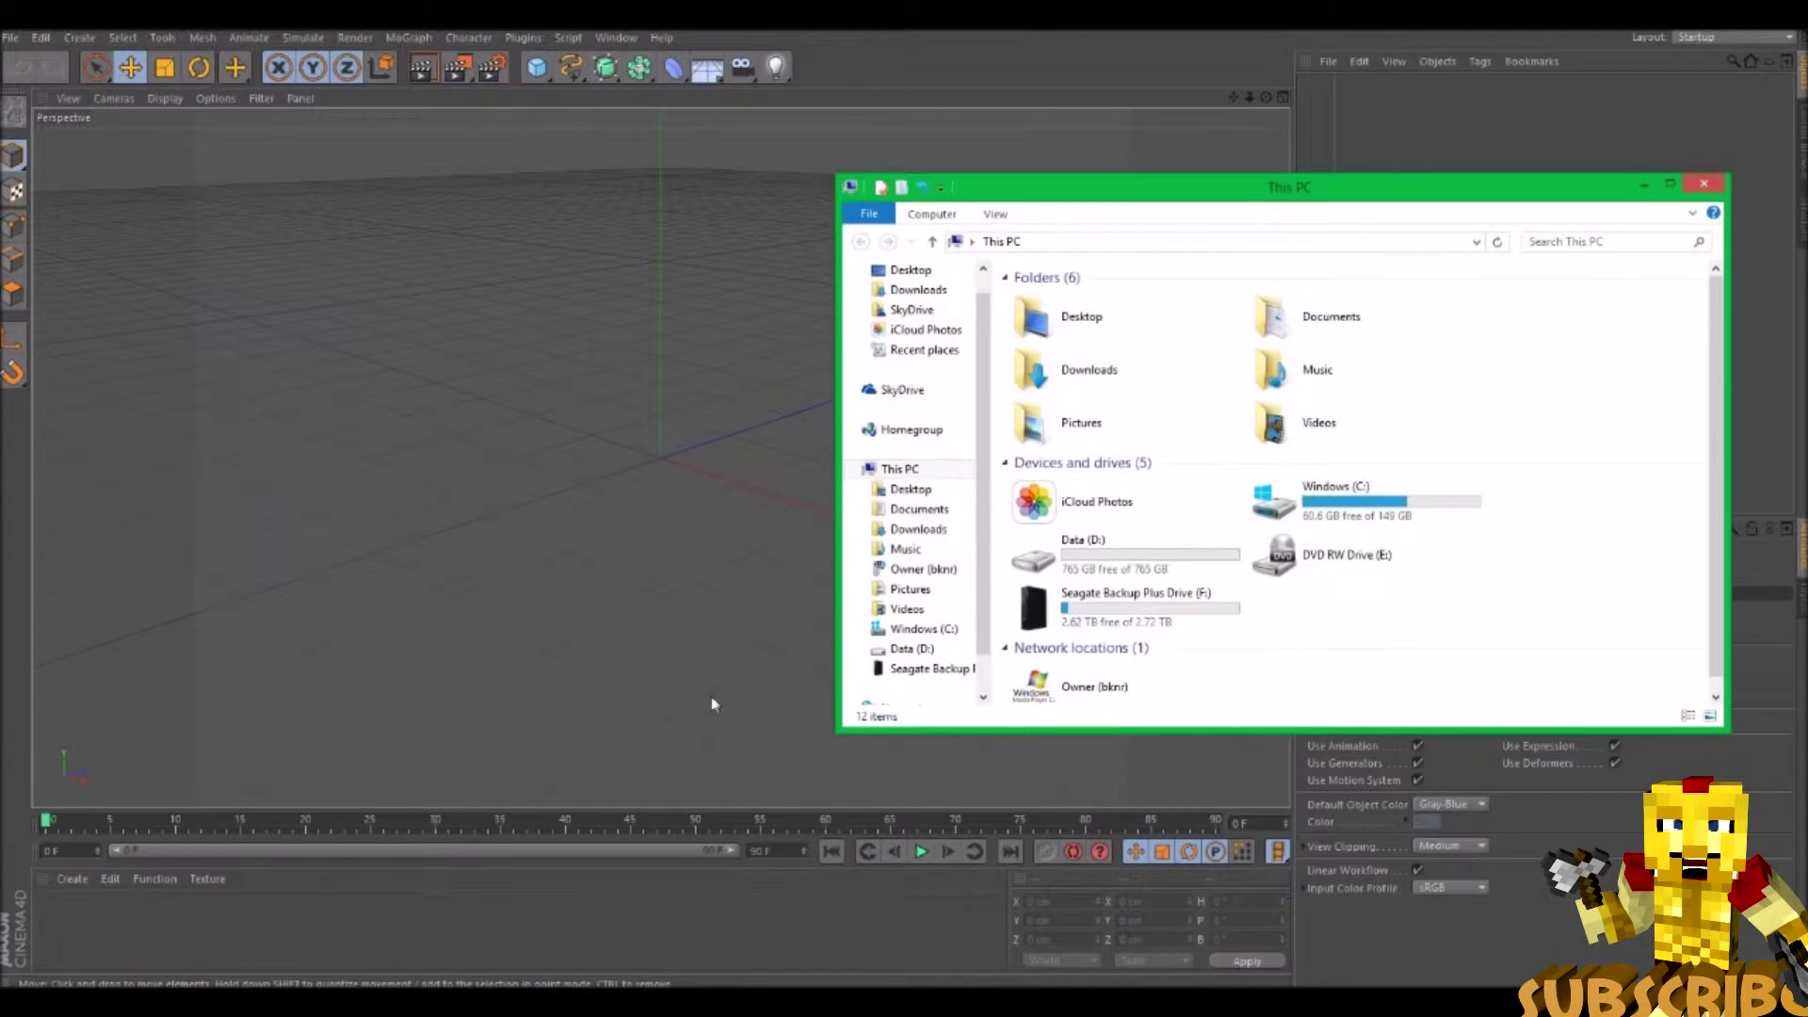
double_click(1318, 325)
left_click(1110, 421)
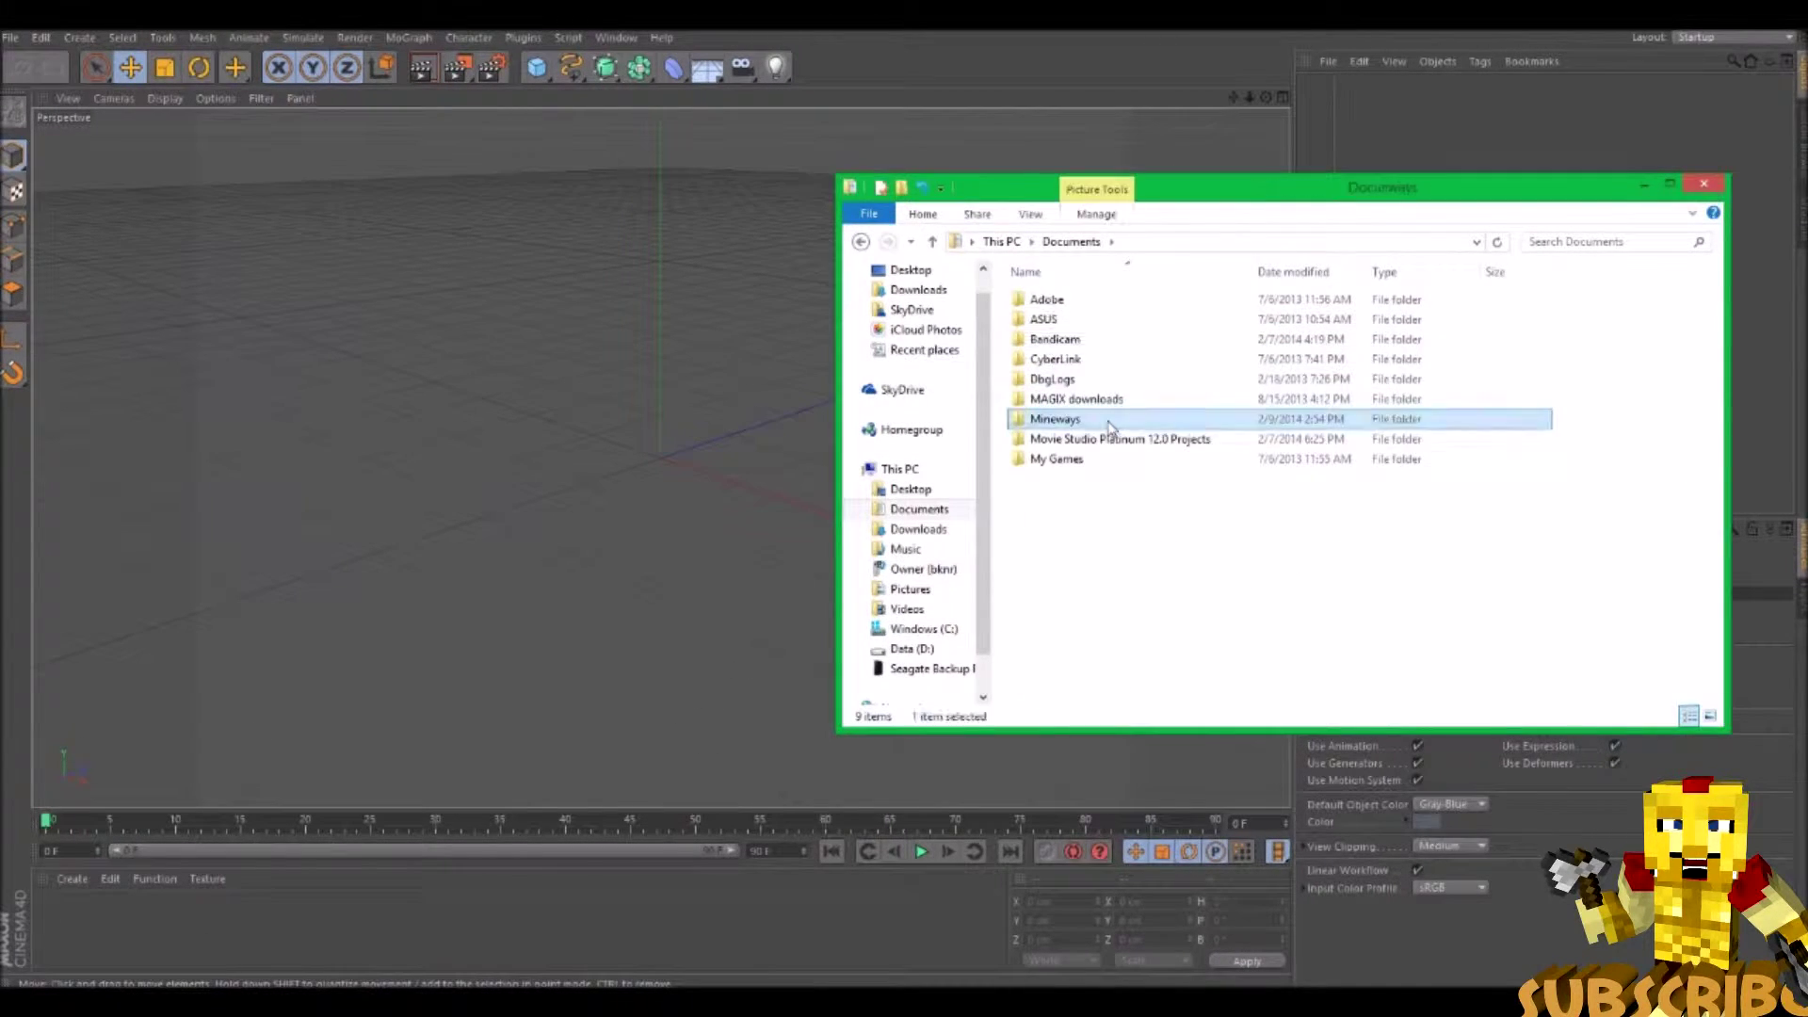
double_click(1109, 426)
left_click_drag(1293, 350, 690, 412)
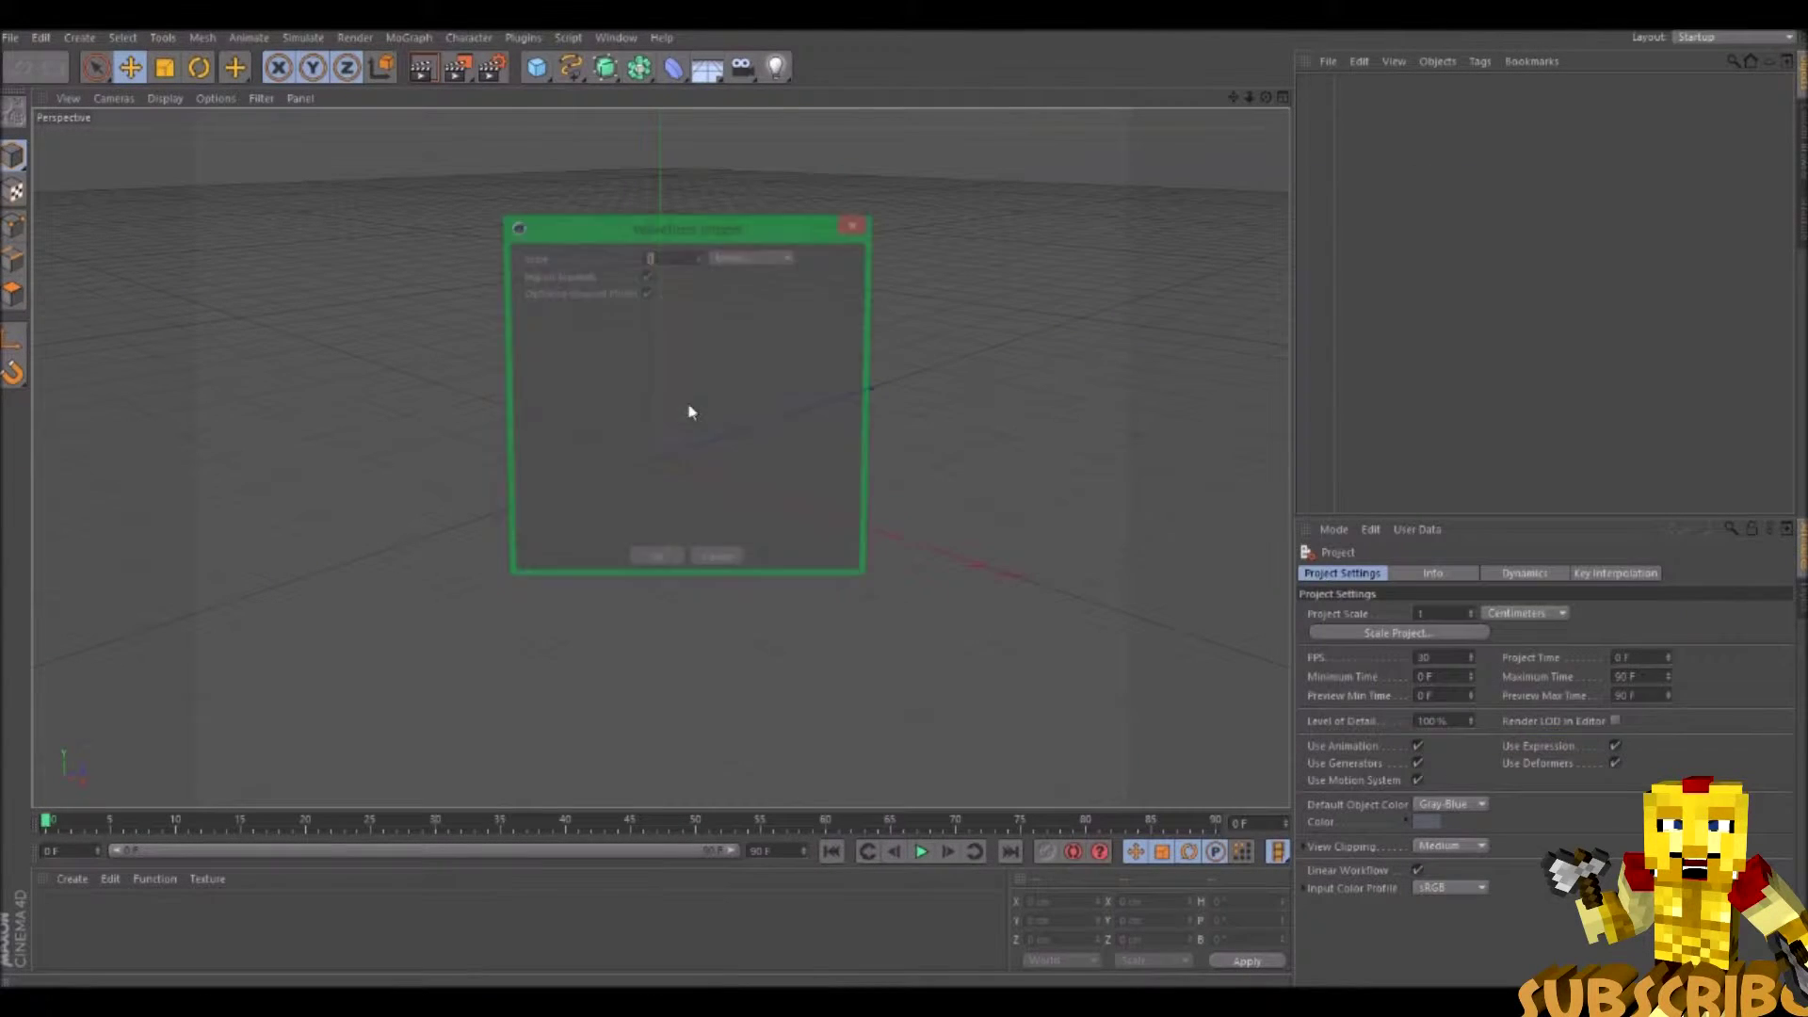
Close the file browser window and complete the Wavefront import at a scale of 1 Meters
right_click(113, 984)
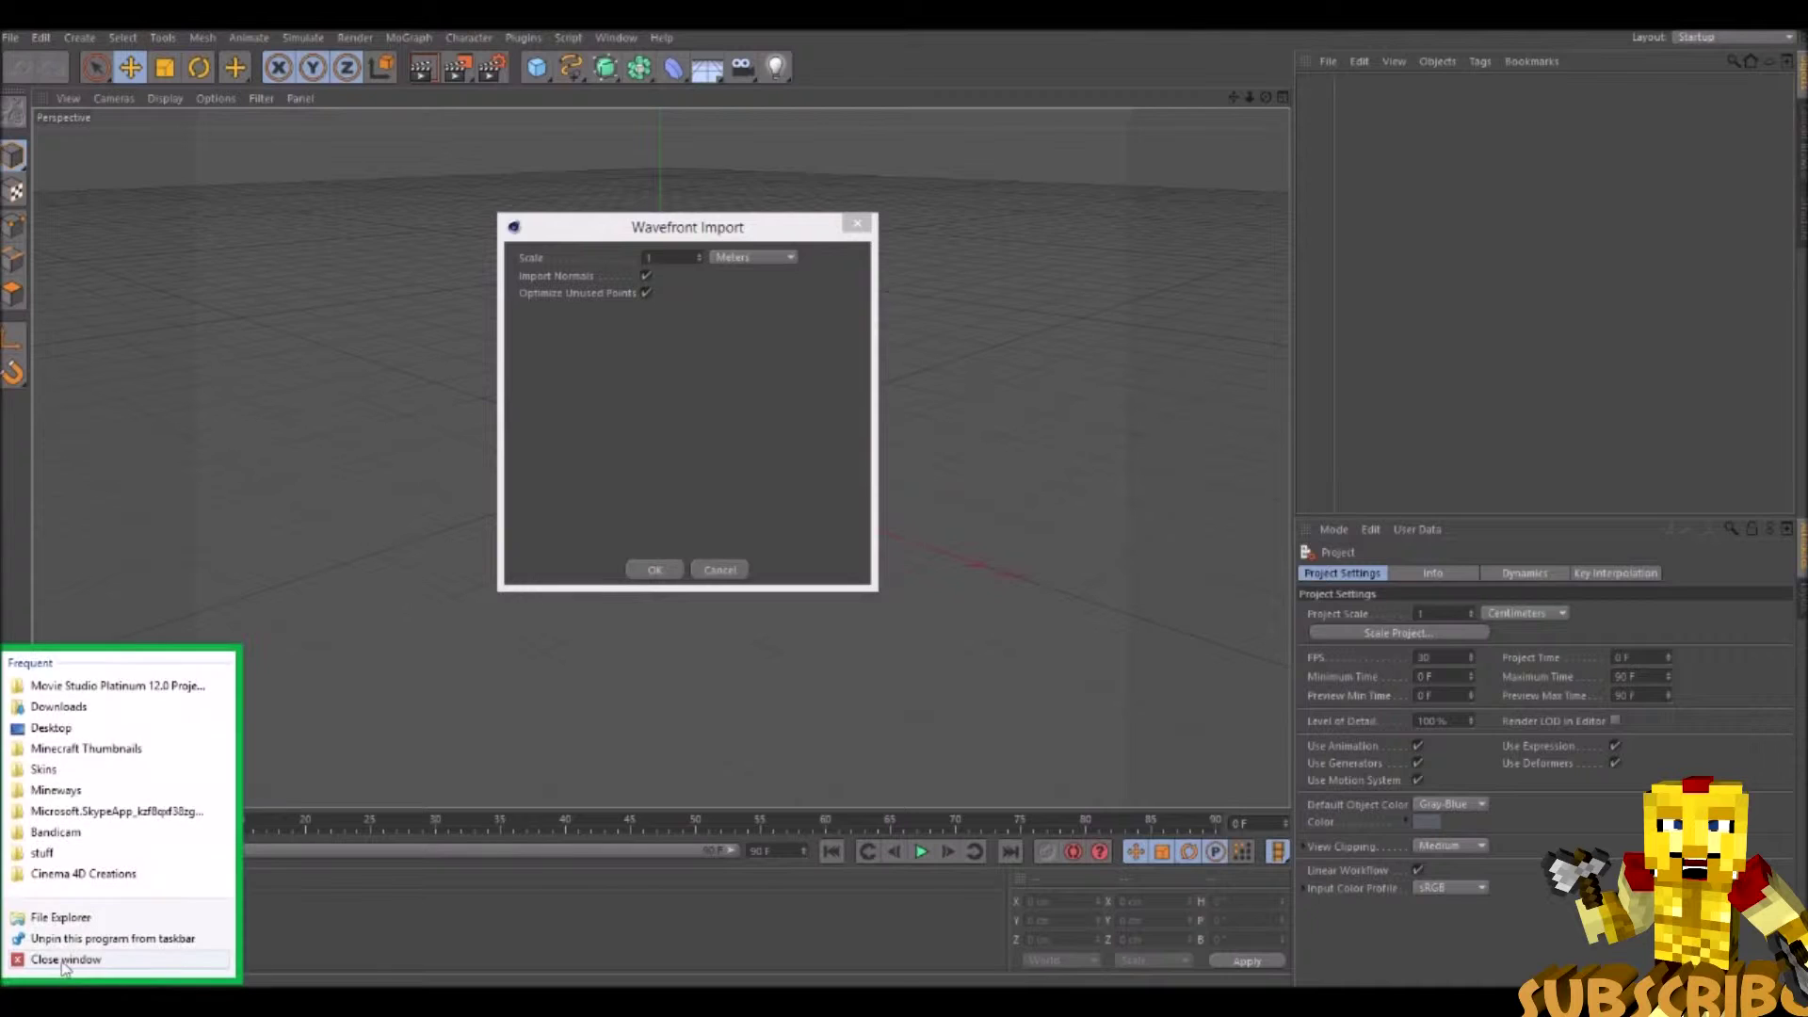
left_click(113, 984)
left_click(494, 768)
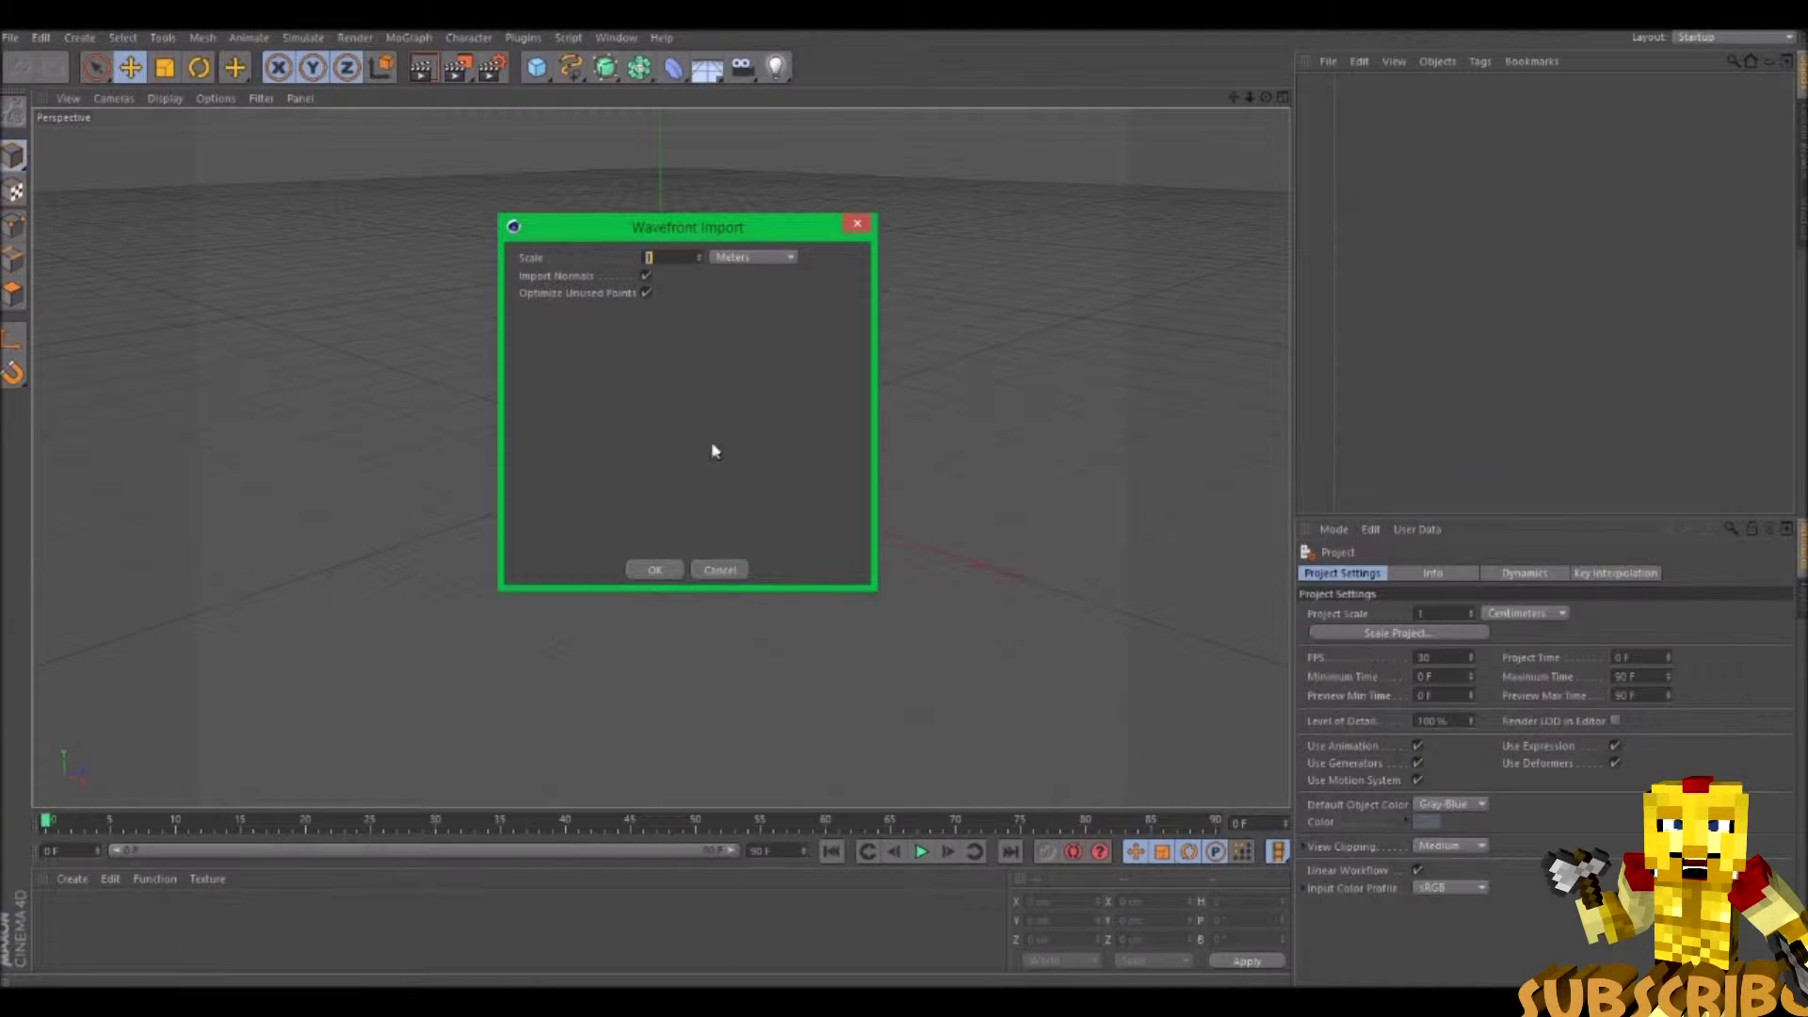
left_click(733, 257)
left_click(735, 258)
left_click(655, 570)
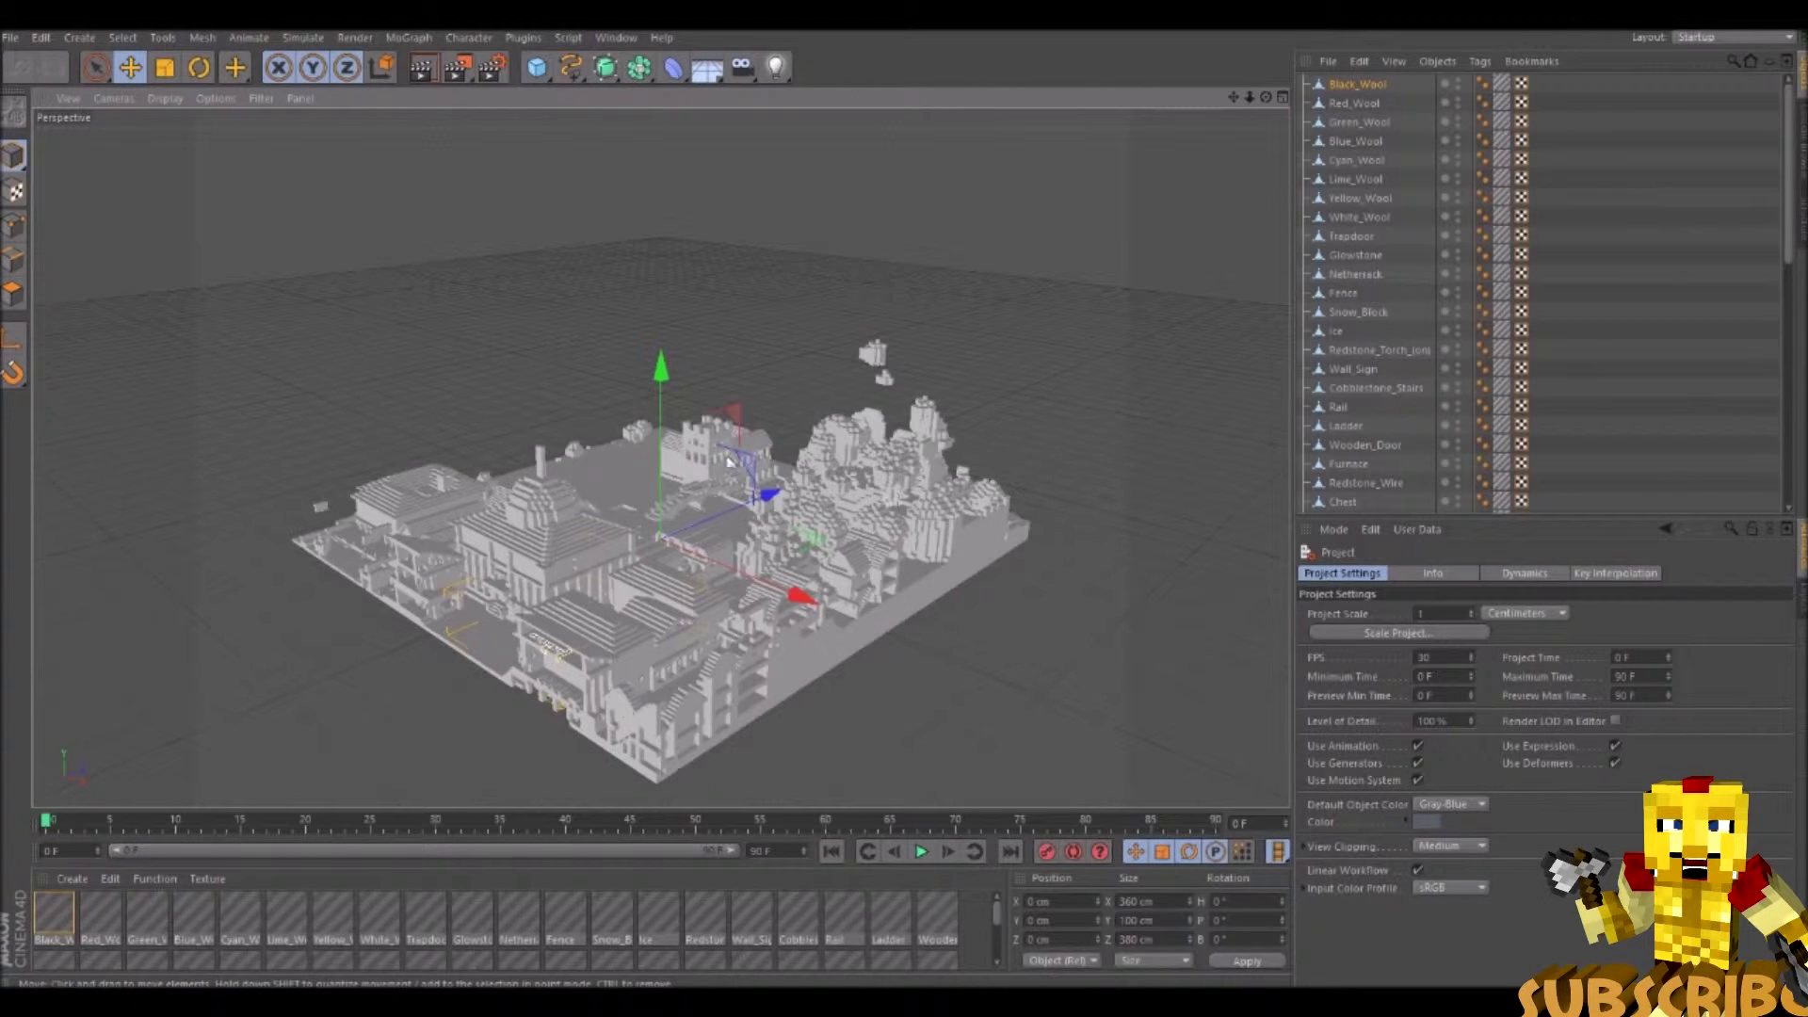
Set the render output size to 1270 by 720 pixels and close the render settings
left_click_drag(1268, 98, 1266, 51)
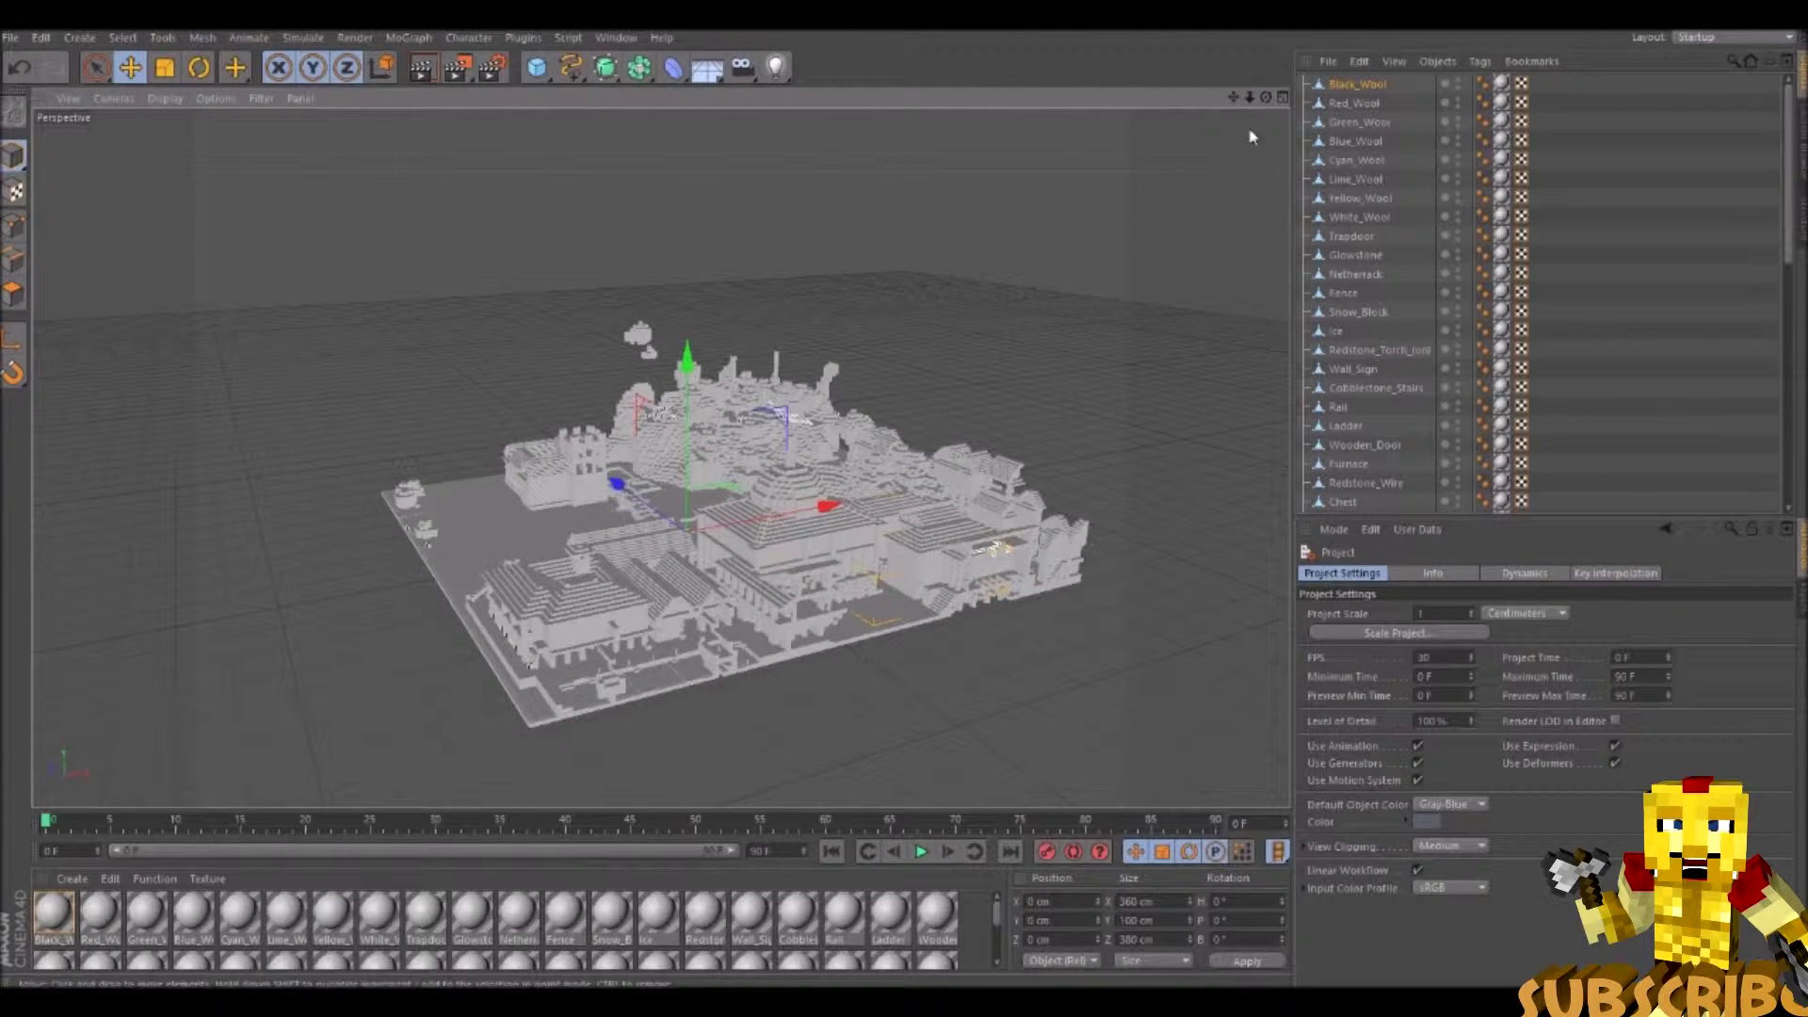
left_click(494, 72)
double_click(384, 103)
type("1280")
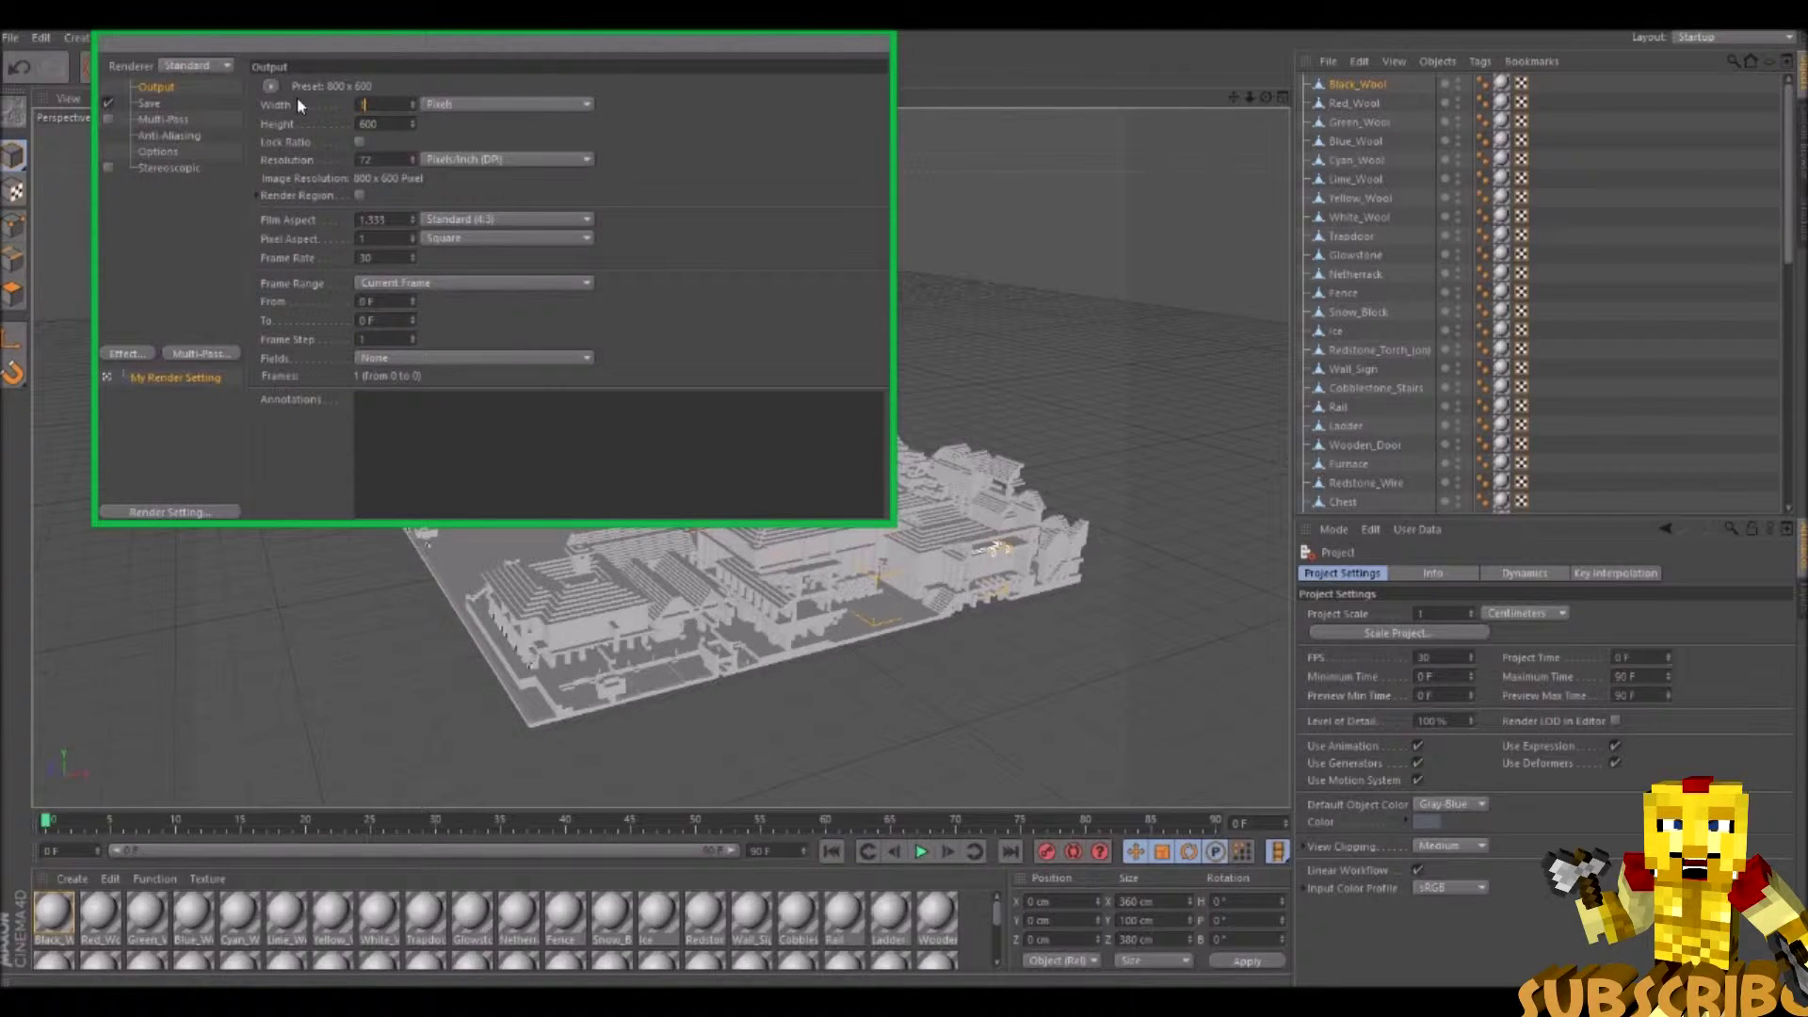
key("BackSpace")
key("BackSpace")
type("70")
key("Tab")
type("720")
key("Return")
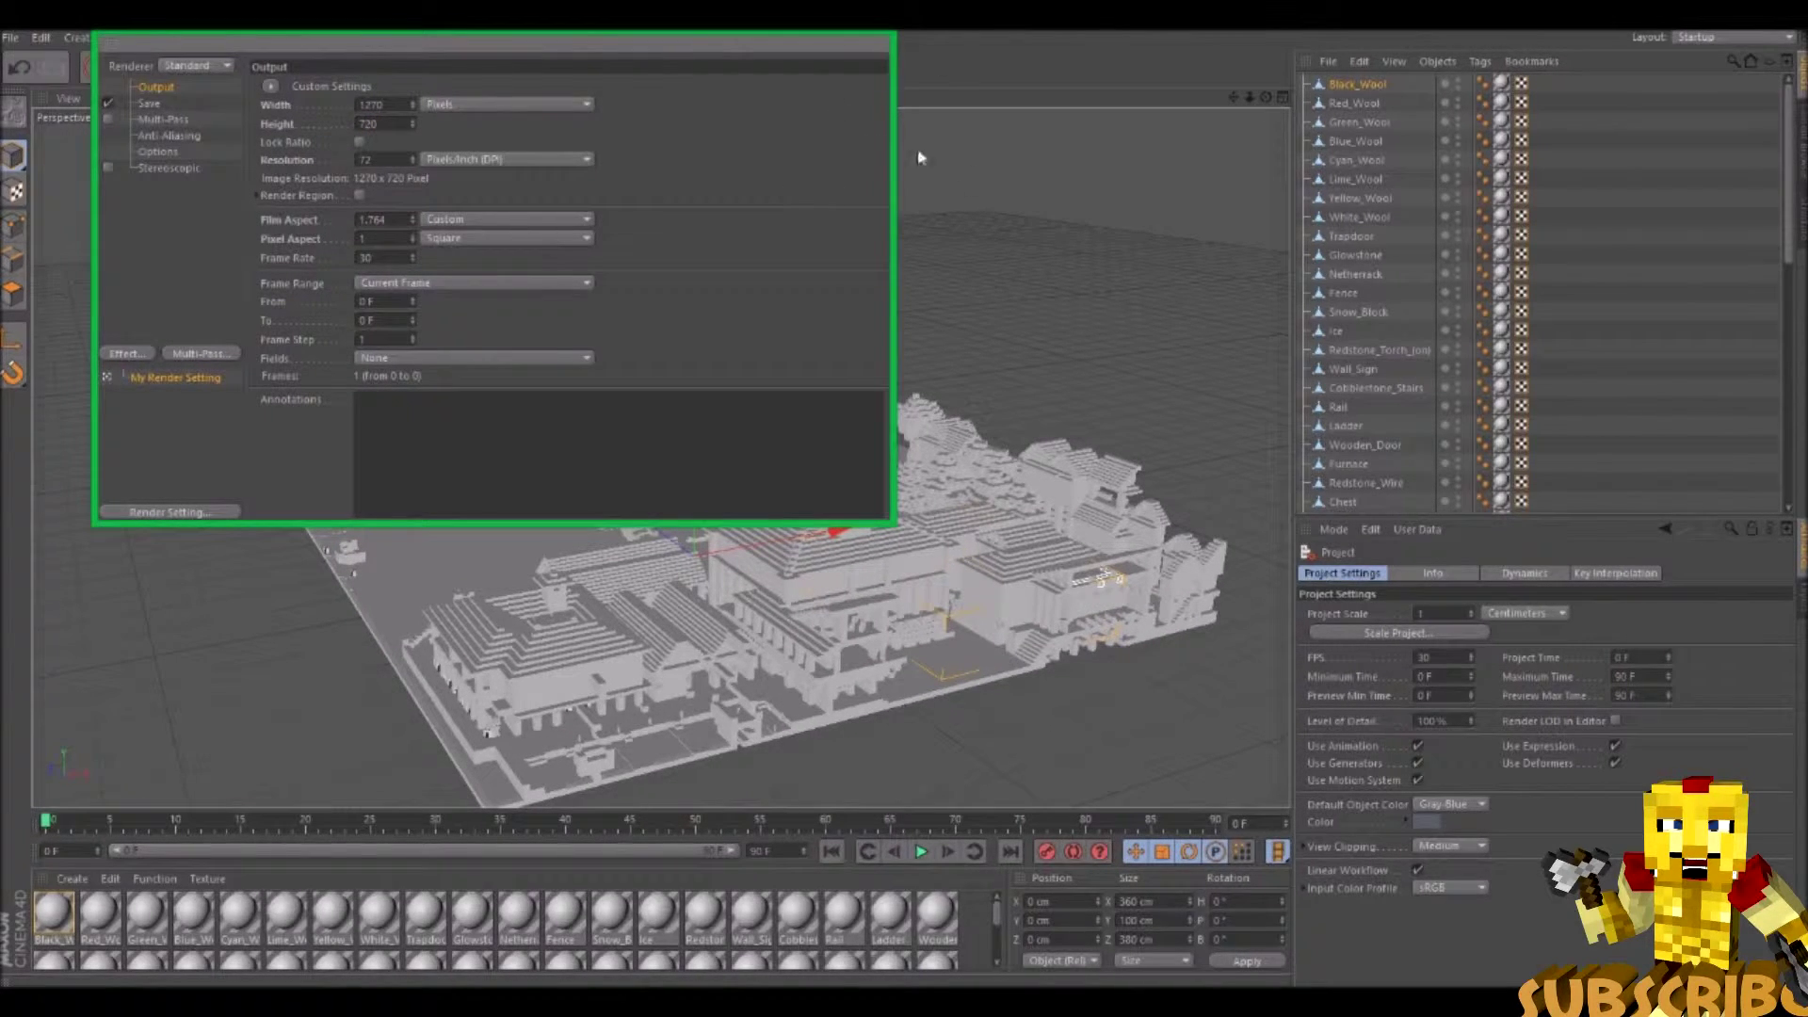
left_click(856, 66)
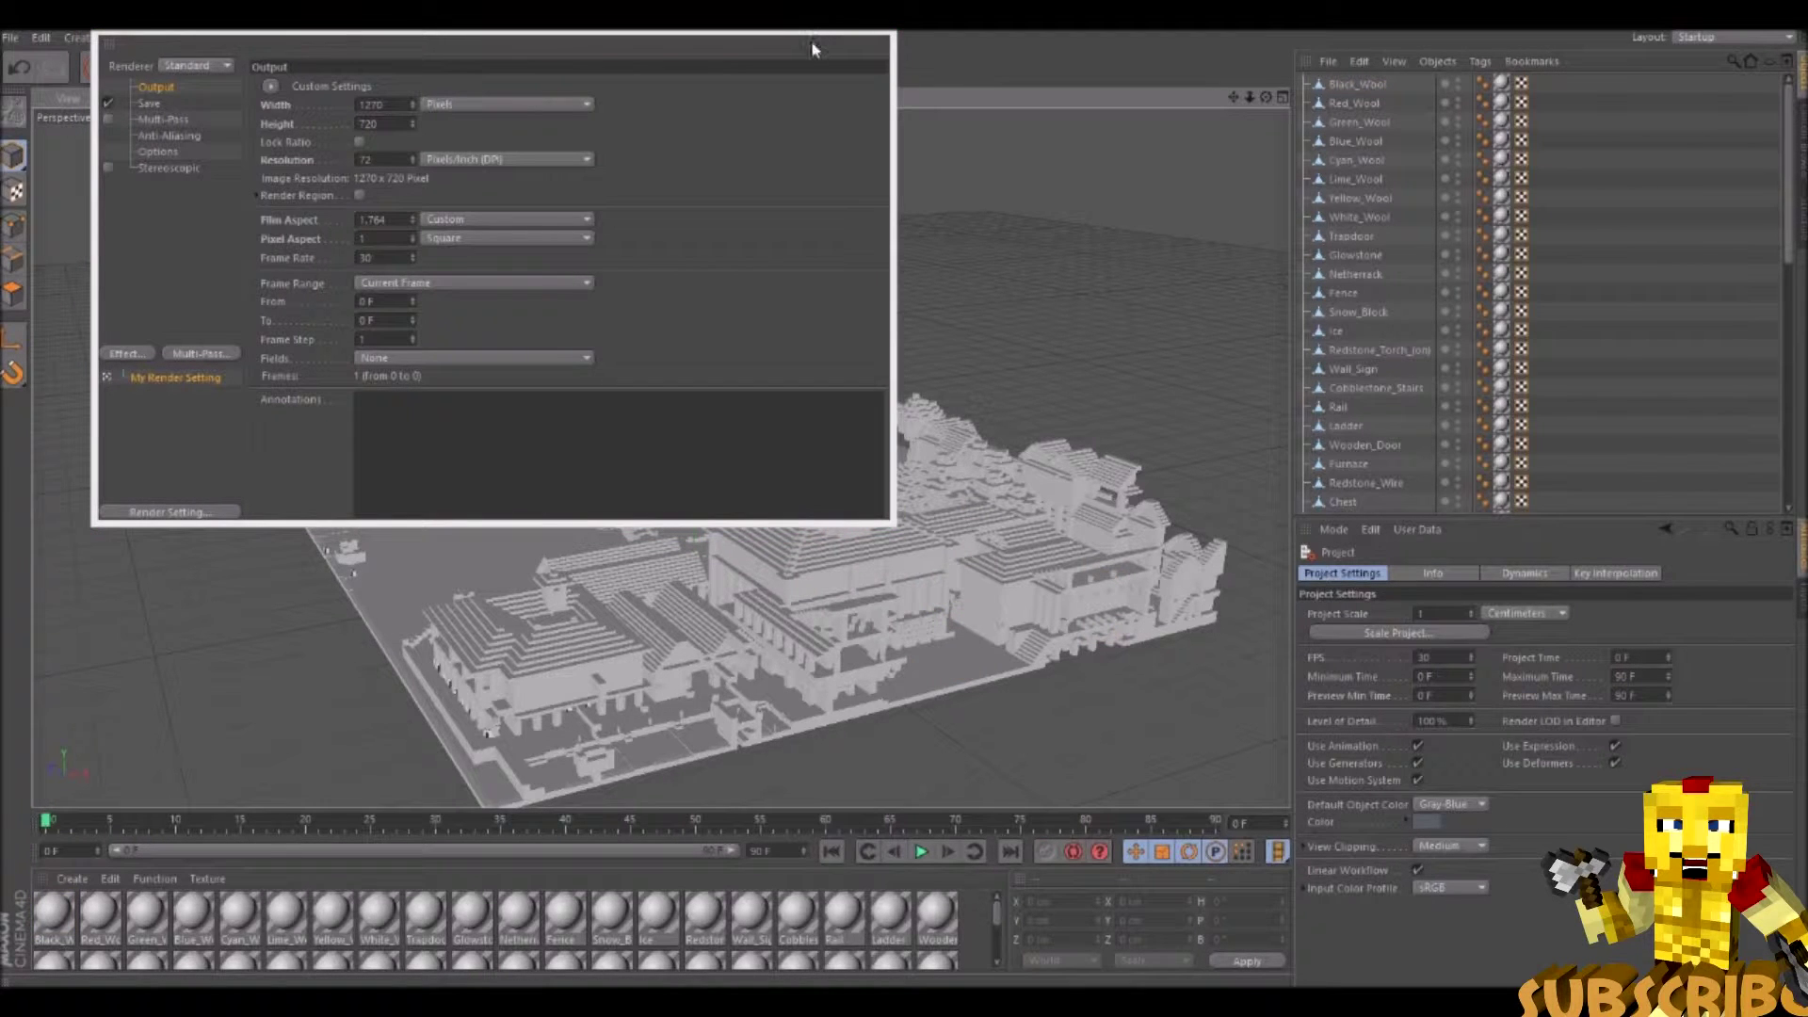
left_click(864, 42)
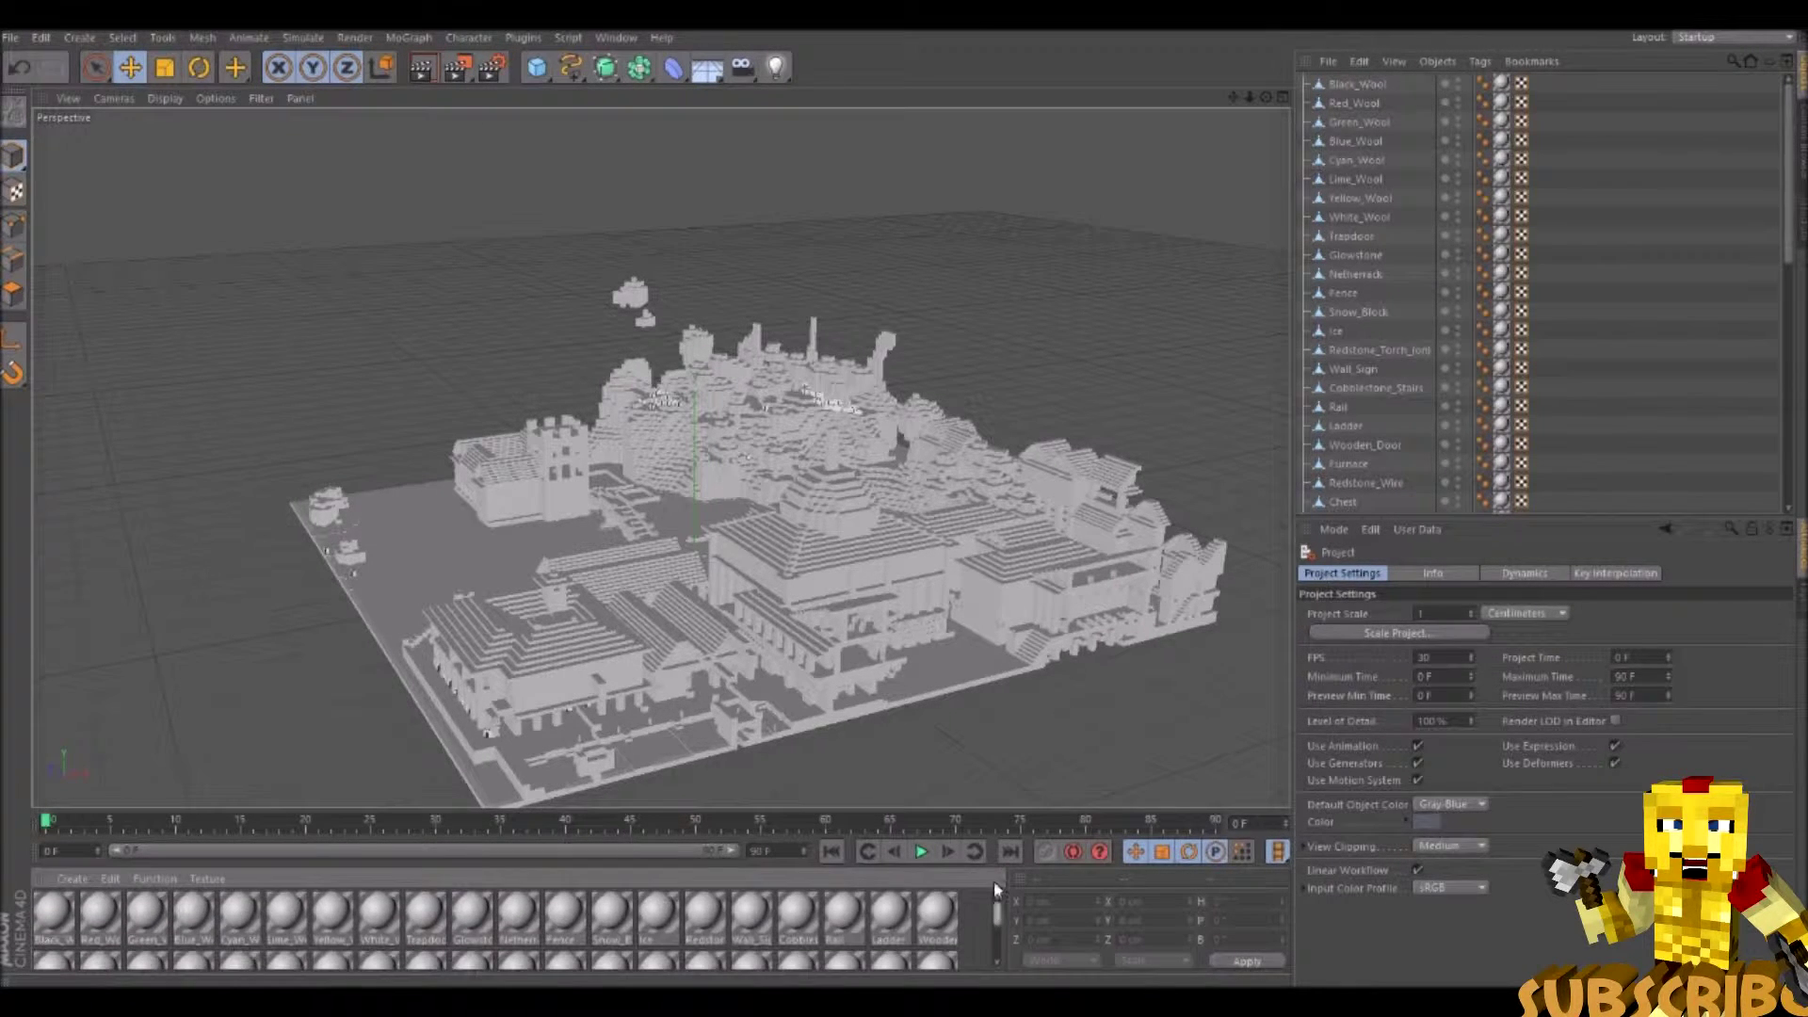
Select all the model's materials and load the test-RGB image as their color texture
left_click(66, 912)
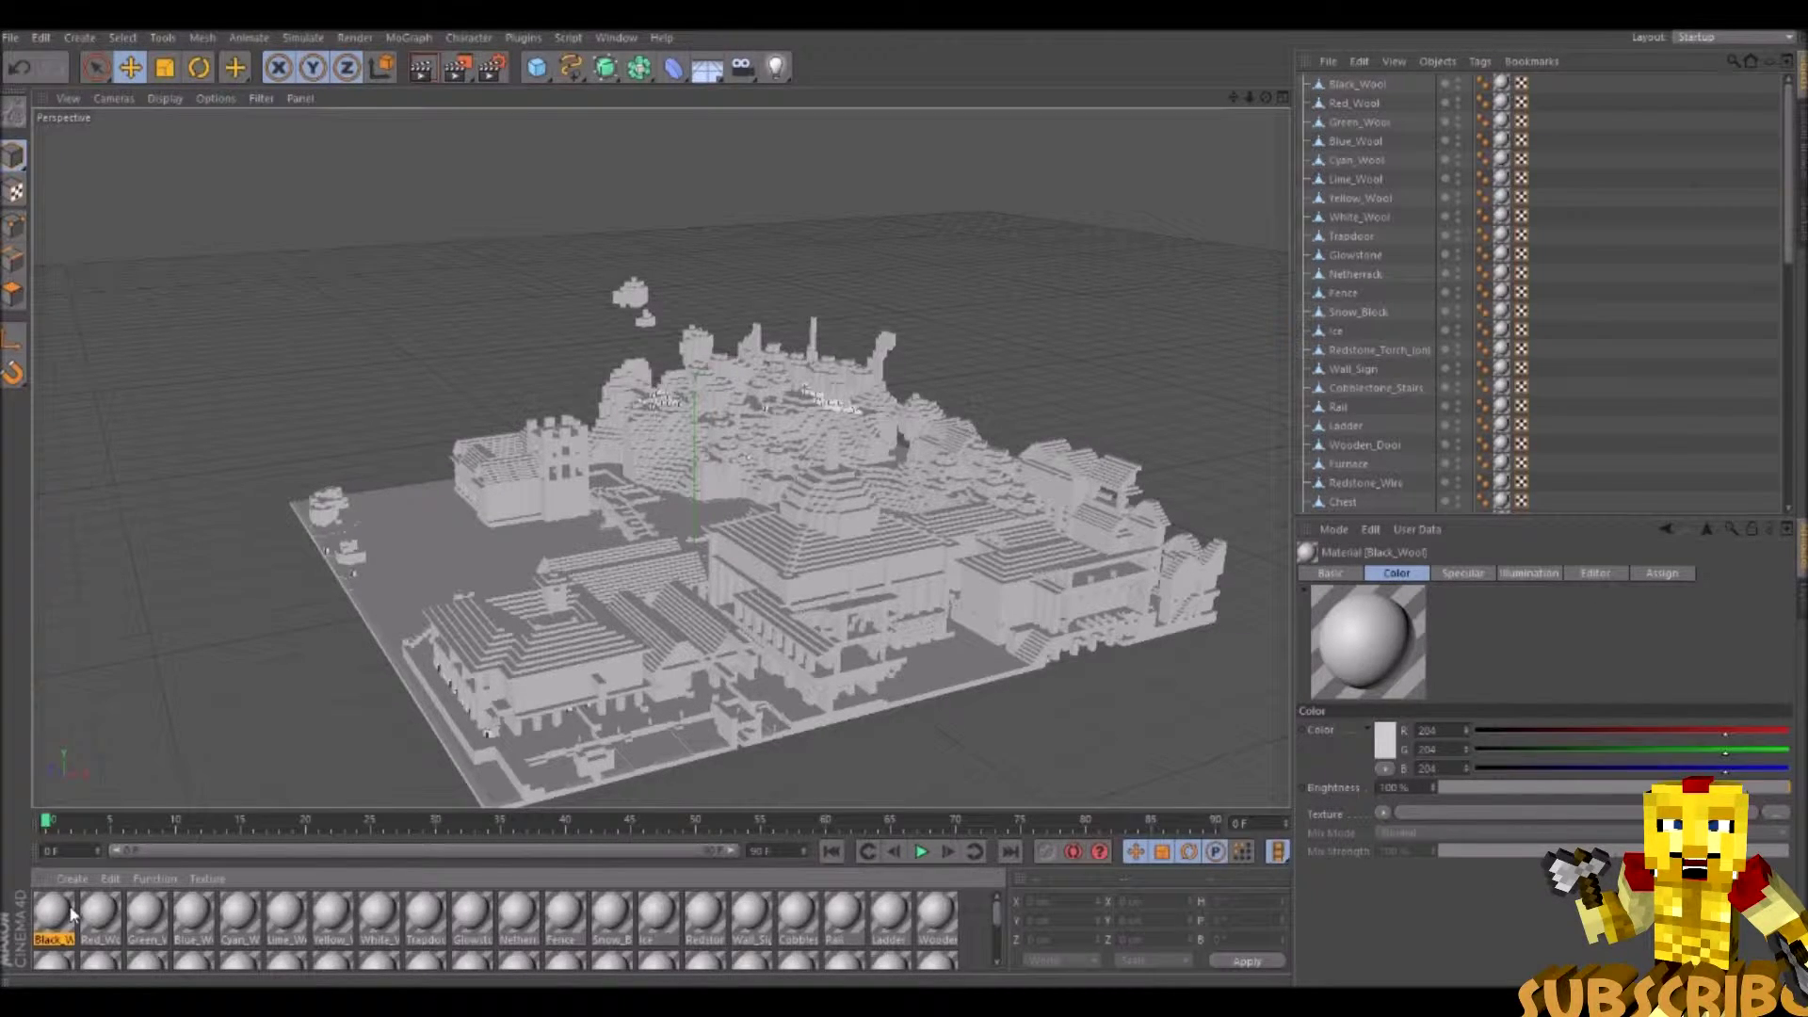
key("ctrl+a")
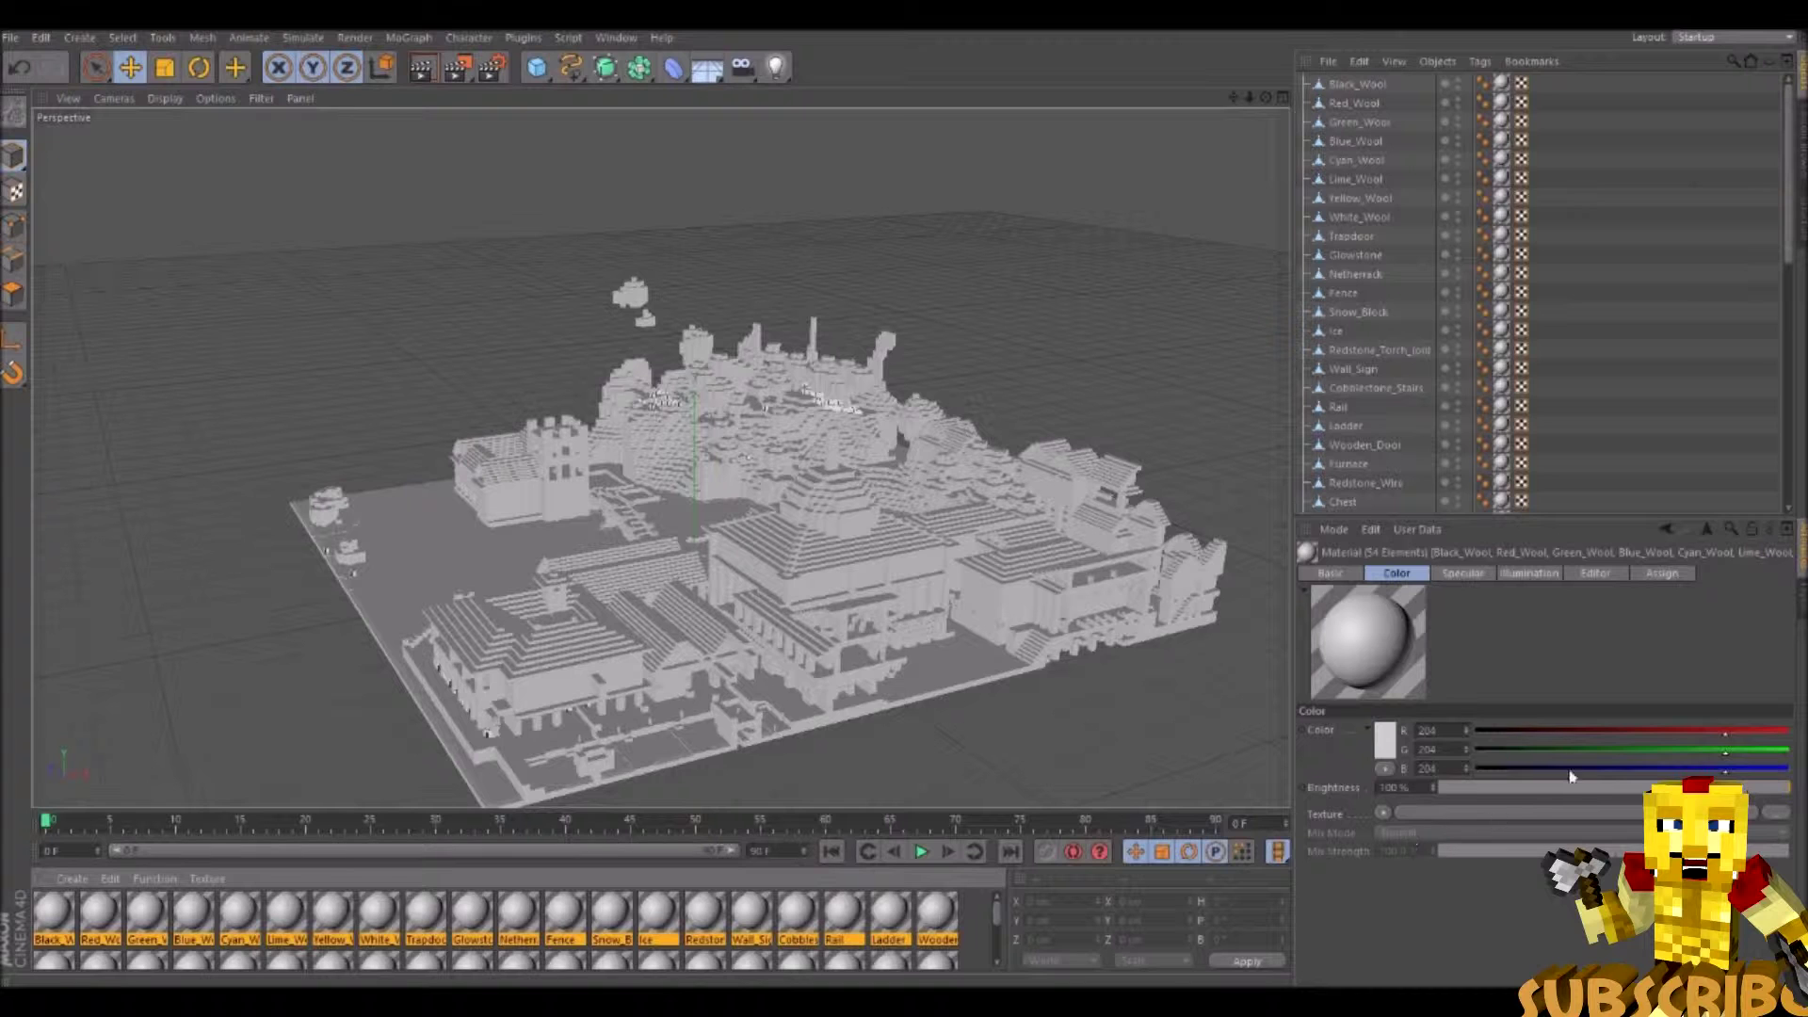
left_click(1773, 816)
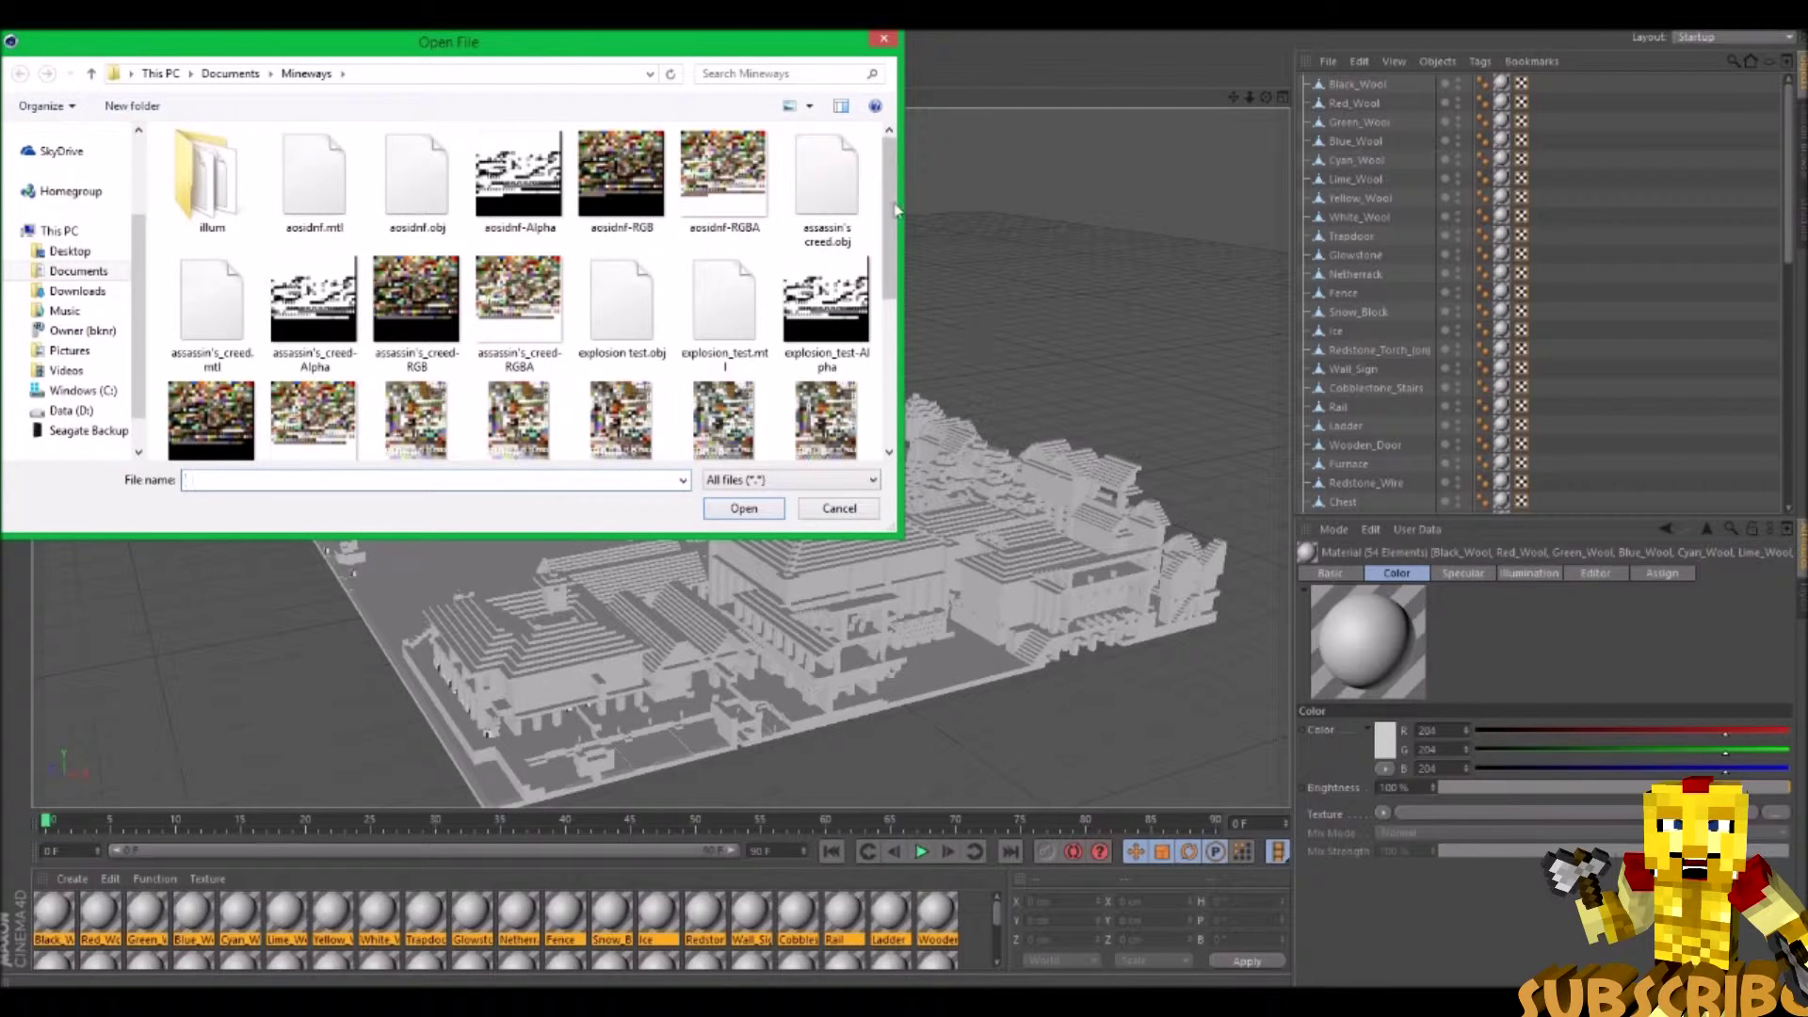
left_click_drag(890, 209, 887, 358)
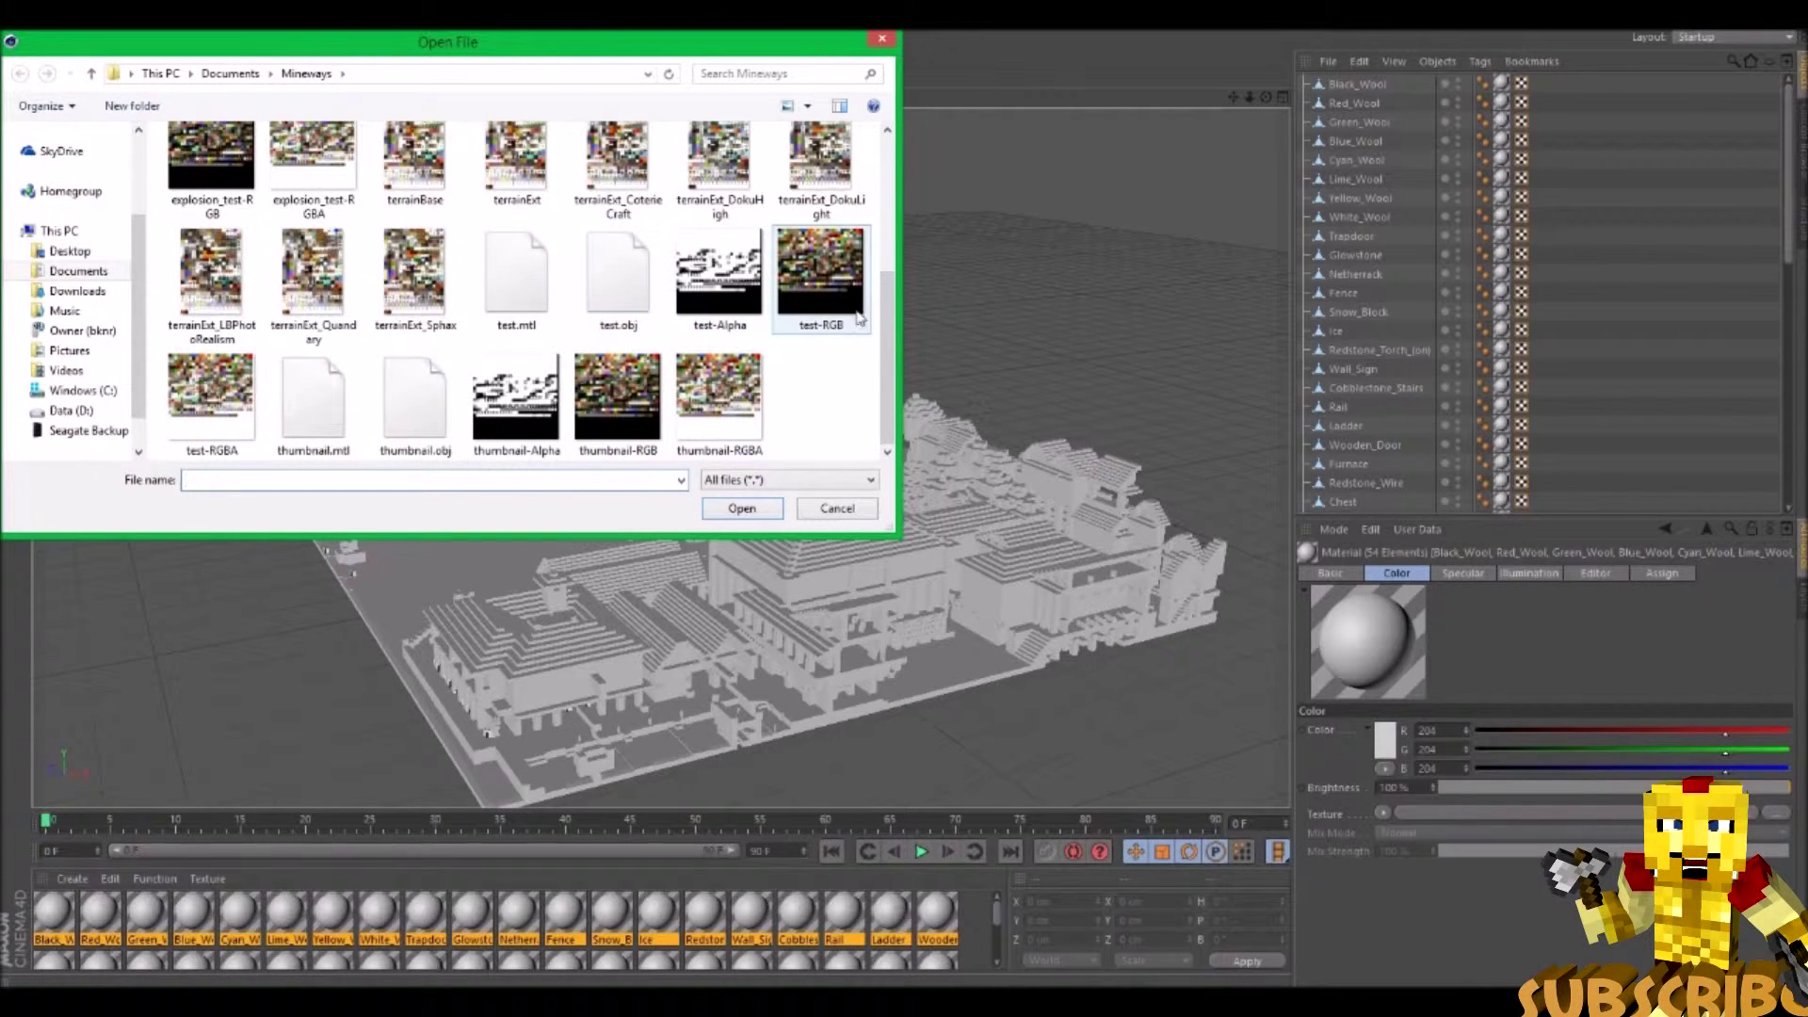
double_click(839, 288)
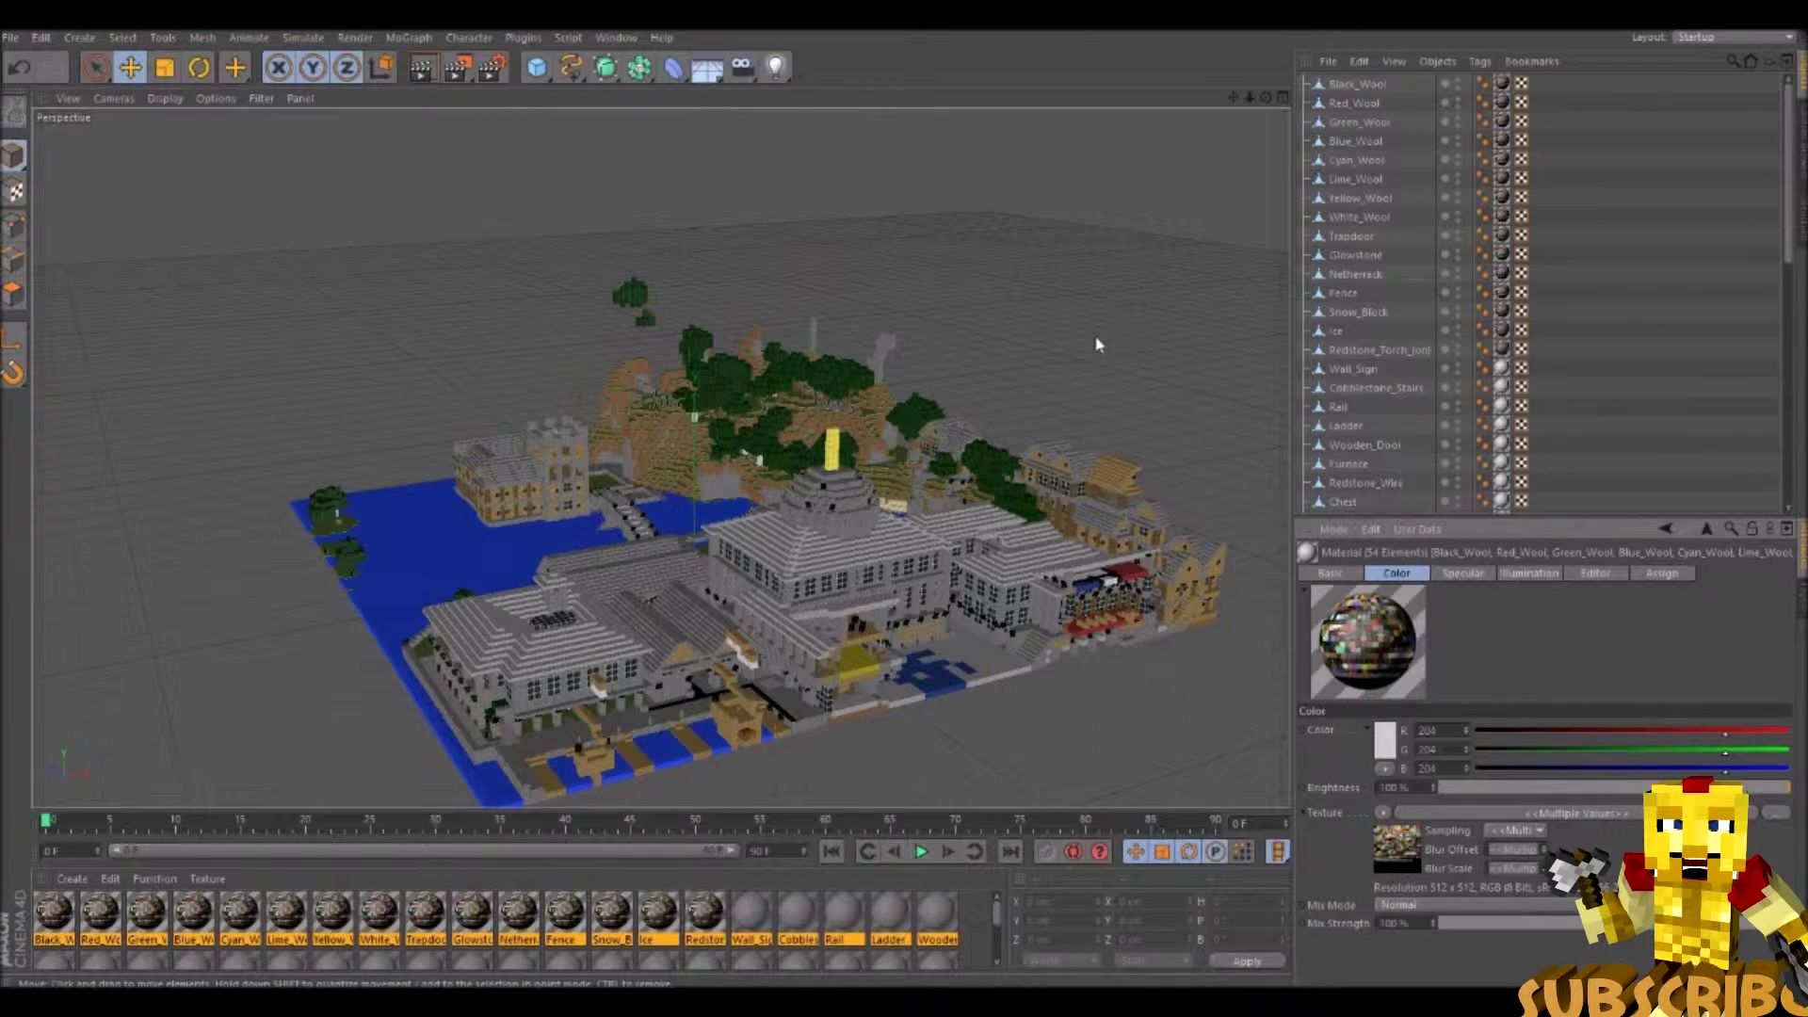
left_click_drag(1266, 97, 1394, 97)
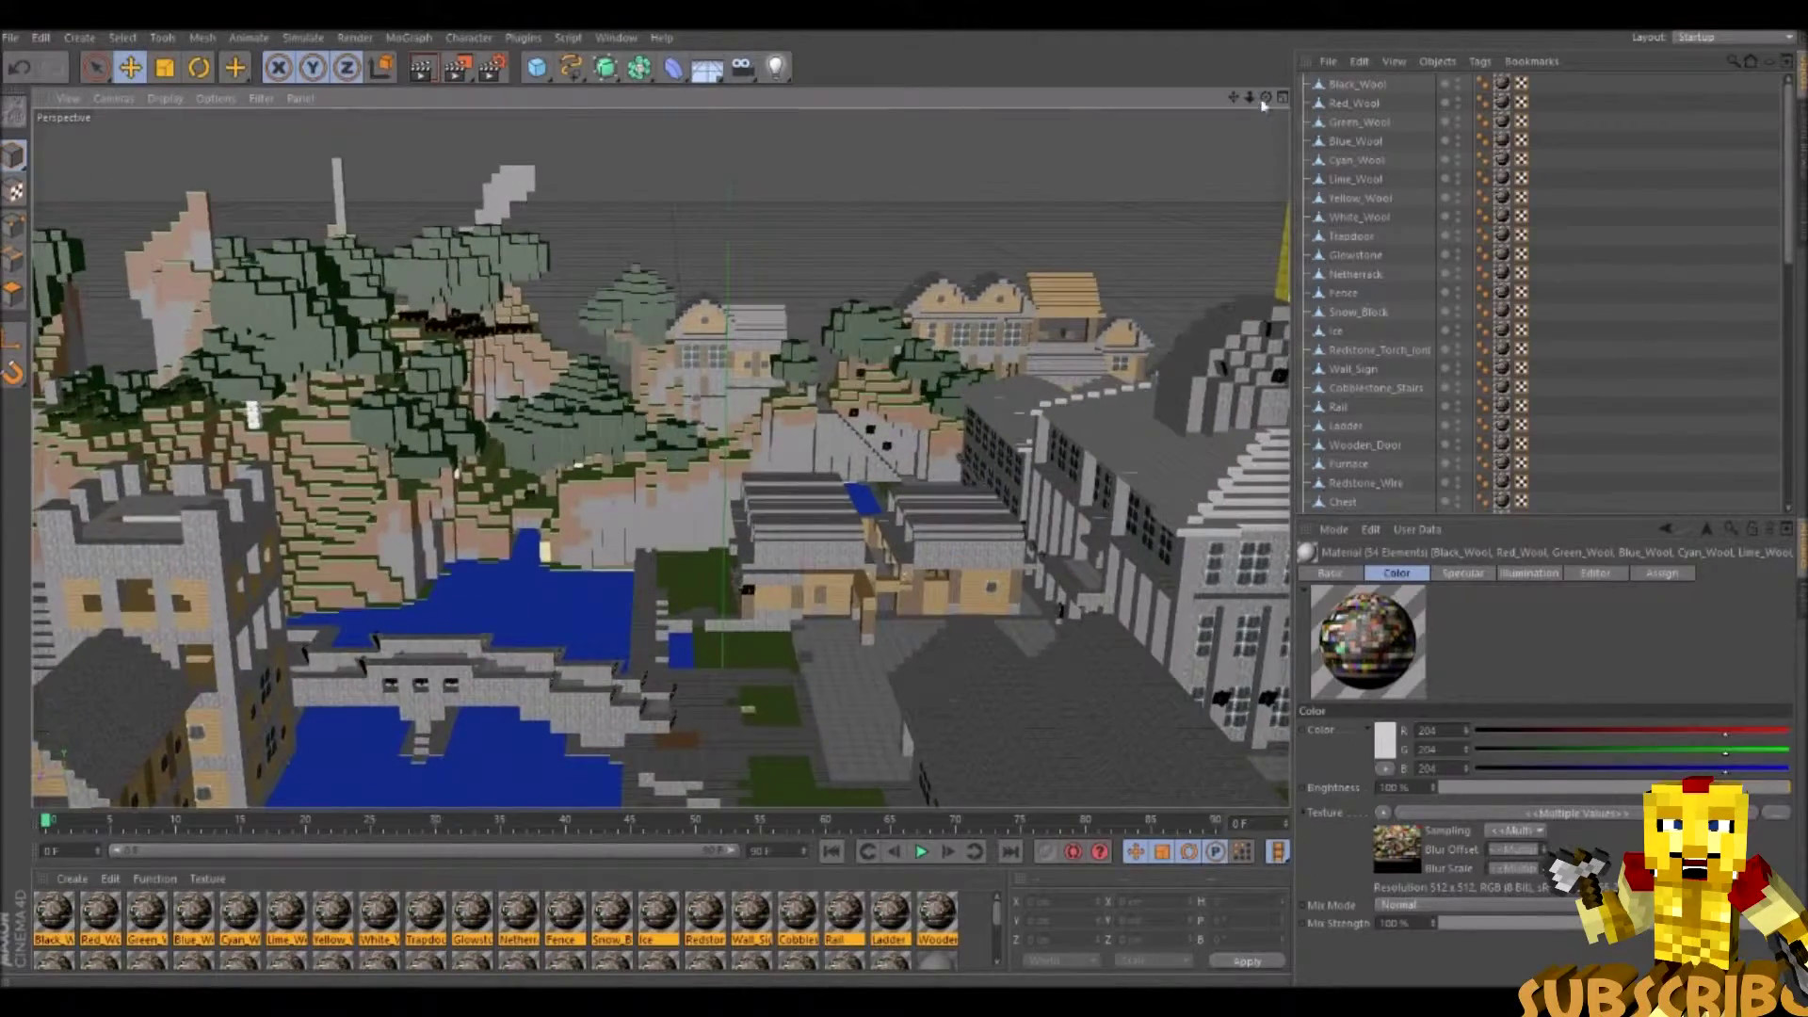